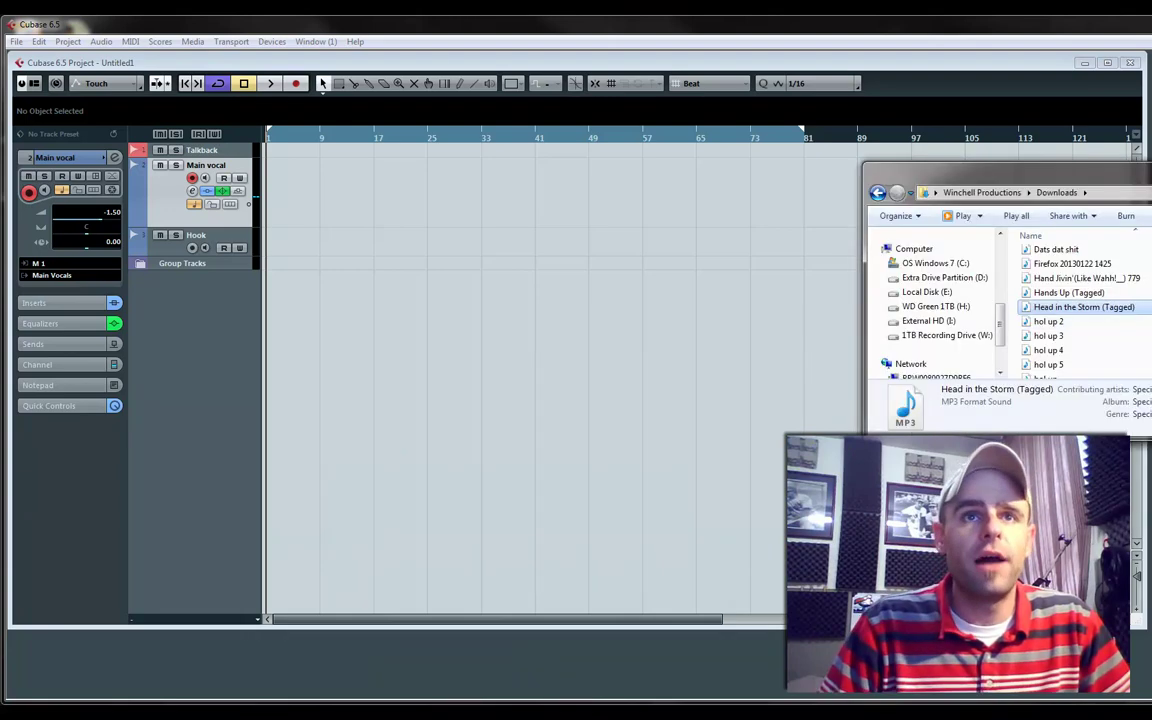
# - Drag the 'Head in the Storm (Tagged)' MP3 from Downloads into the empty Cubase project
pyautogui.moveTo(1015, 178); pyautogui.dragTo(784, 202)
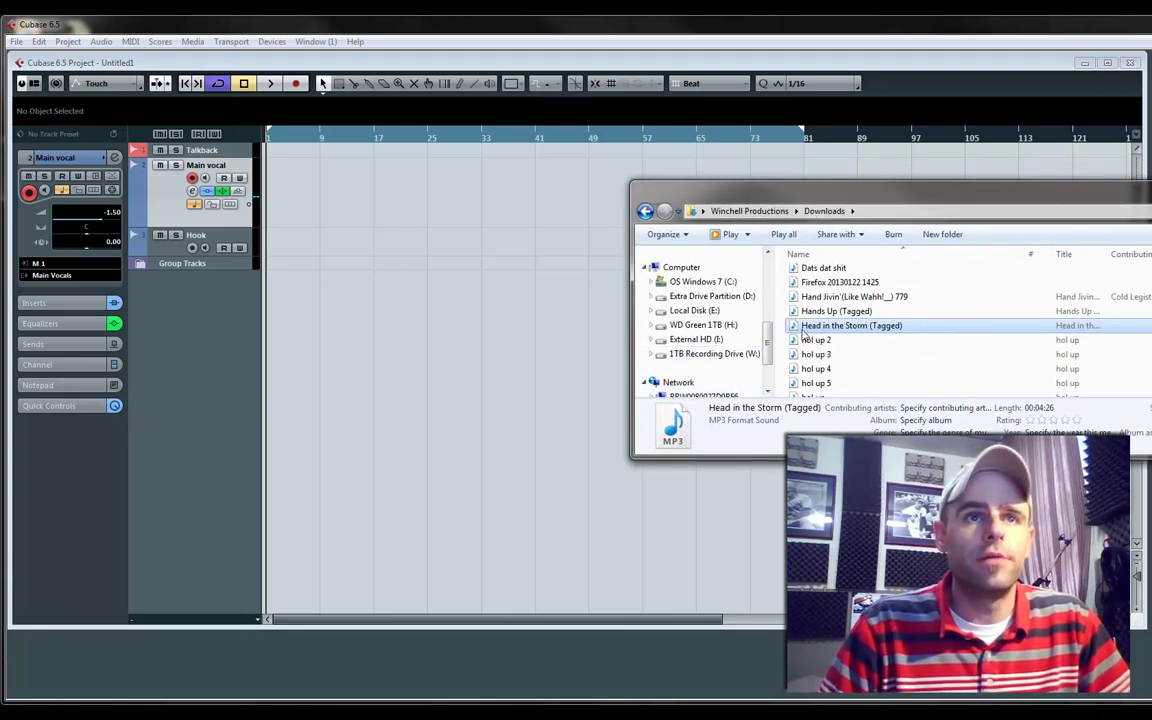
pyautogui.moveTo(807, 331); pyautogui.dragTo(586, 334)
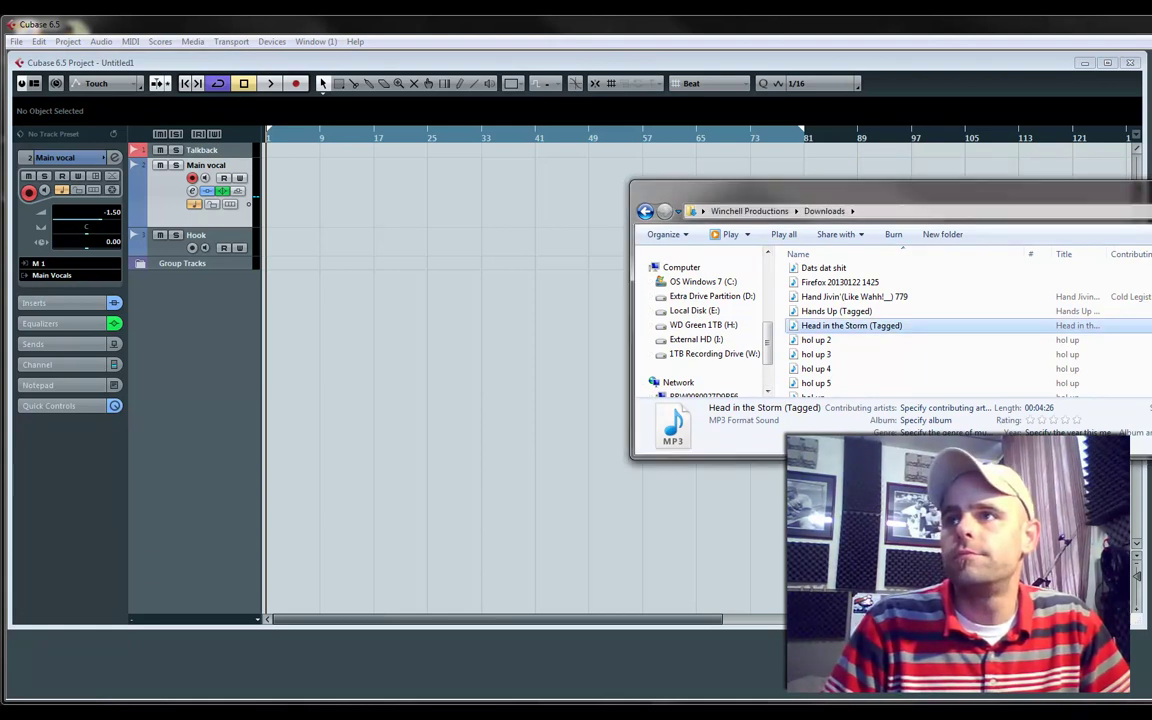
pyautogui.moveTo(840, 326); pyautogui.dragTo(270, 298)
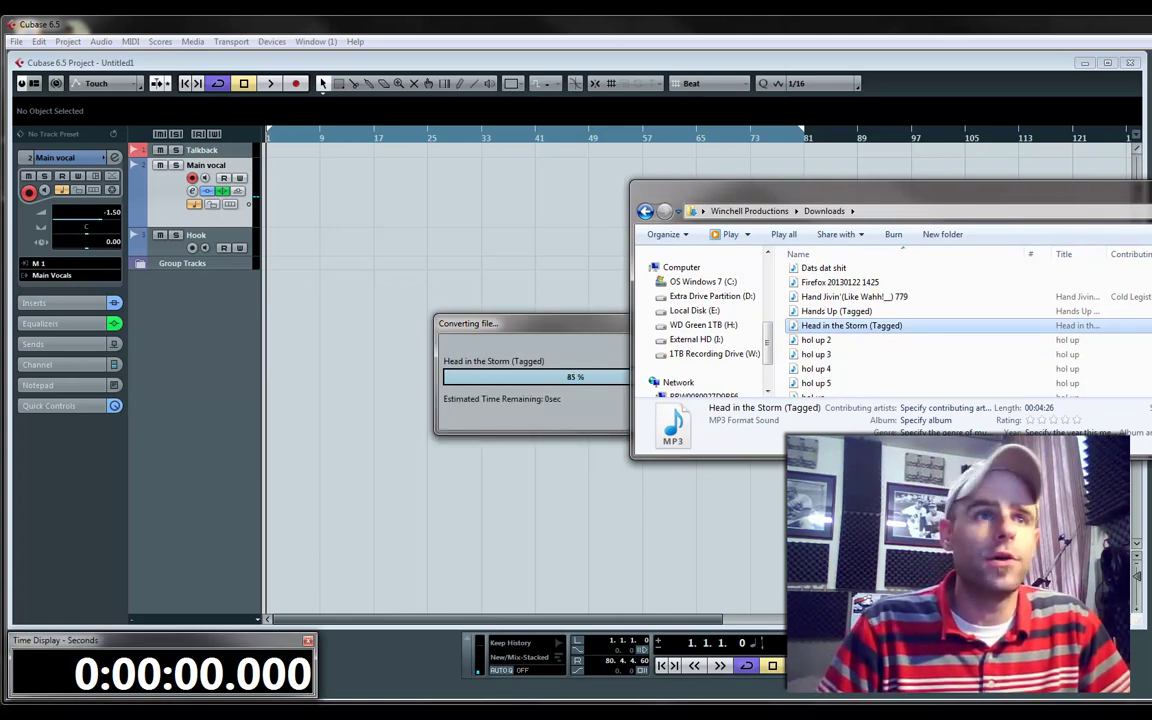
# - Enlarge the Head in the Storm track and run Tempo Detection, adding an 84.797 Tempo track and Signature track
pyautogui.click(503, 193)
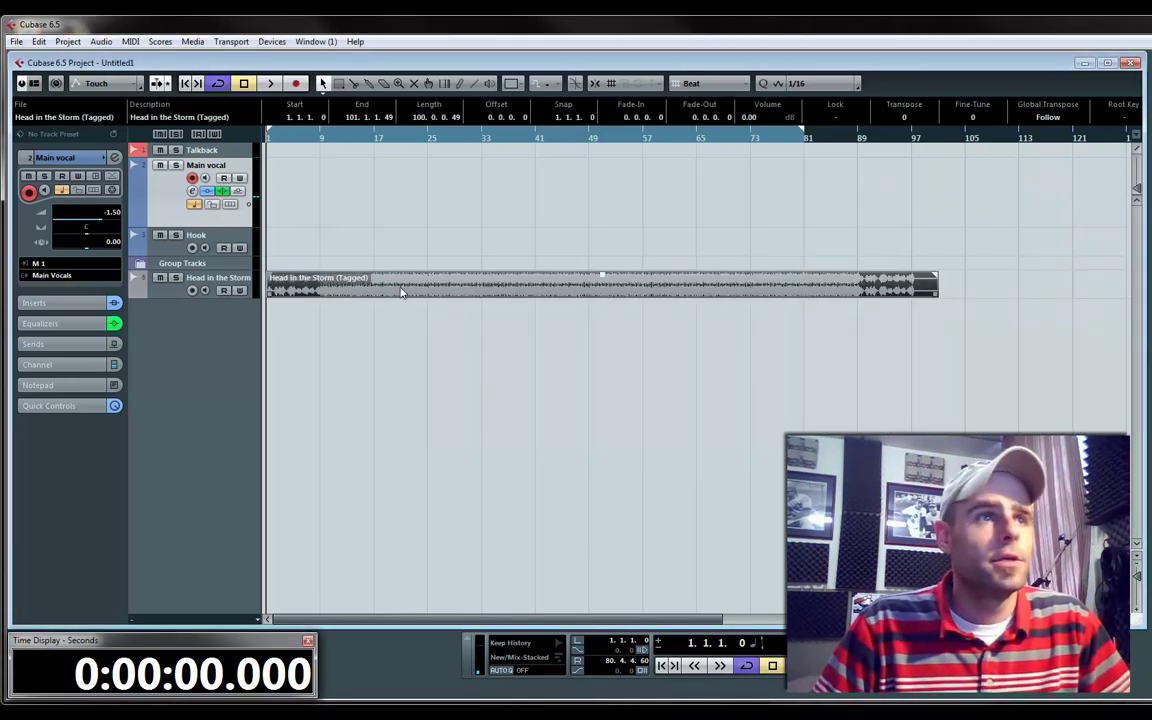
pyautogui.moveTo(222, 294); pyautogui.dragTo(216, 430)
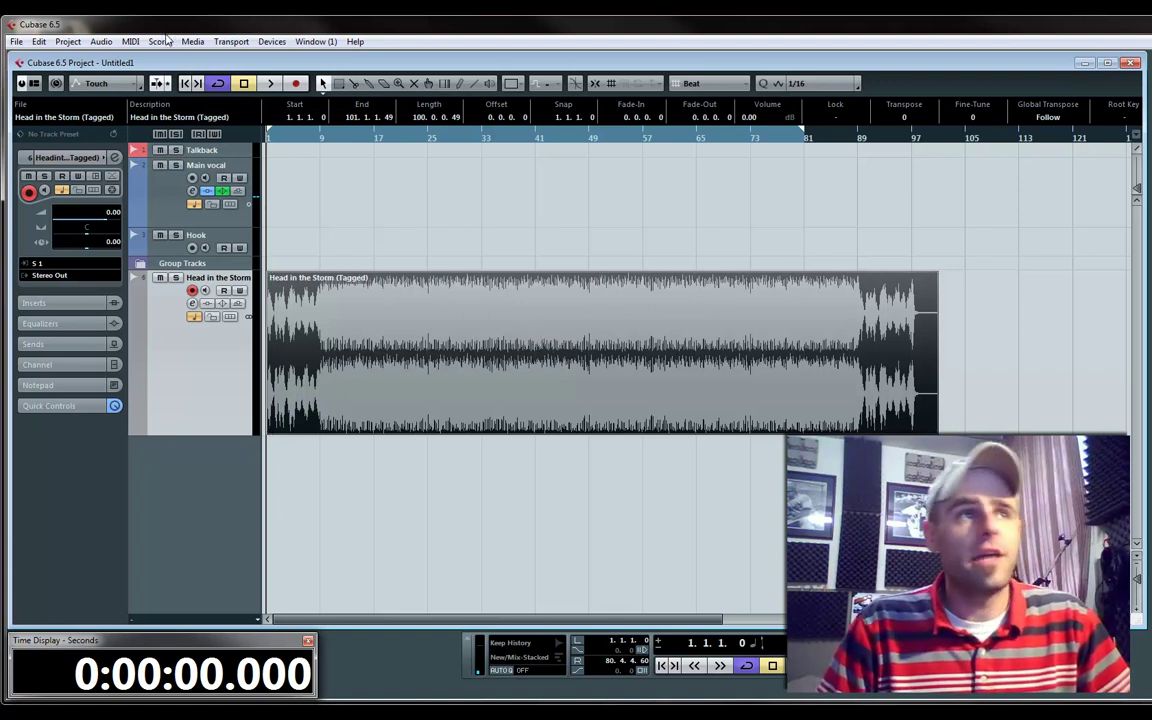
pyautogui.click(66, 42)
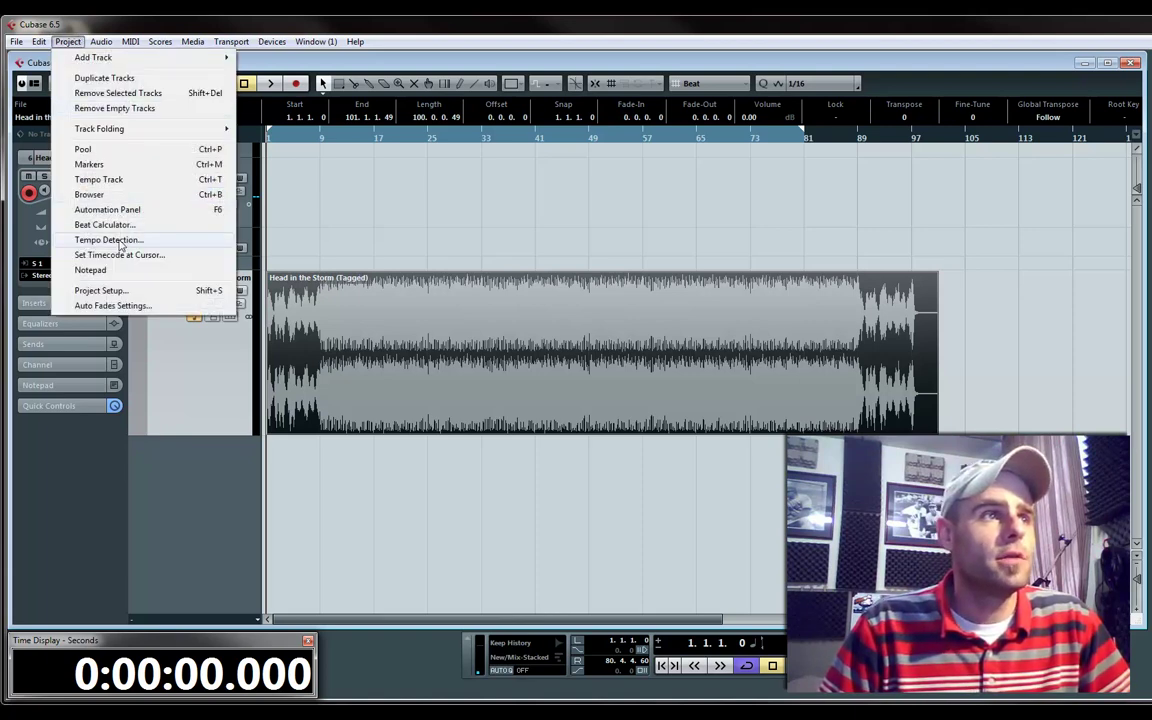
pyautogui.click(108, 240)
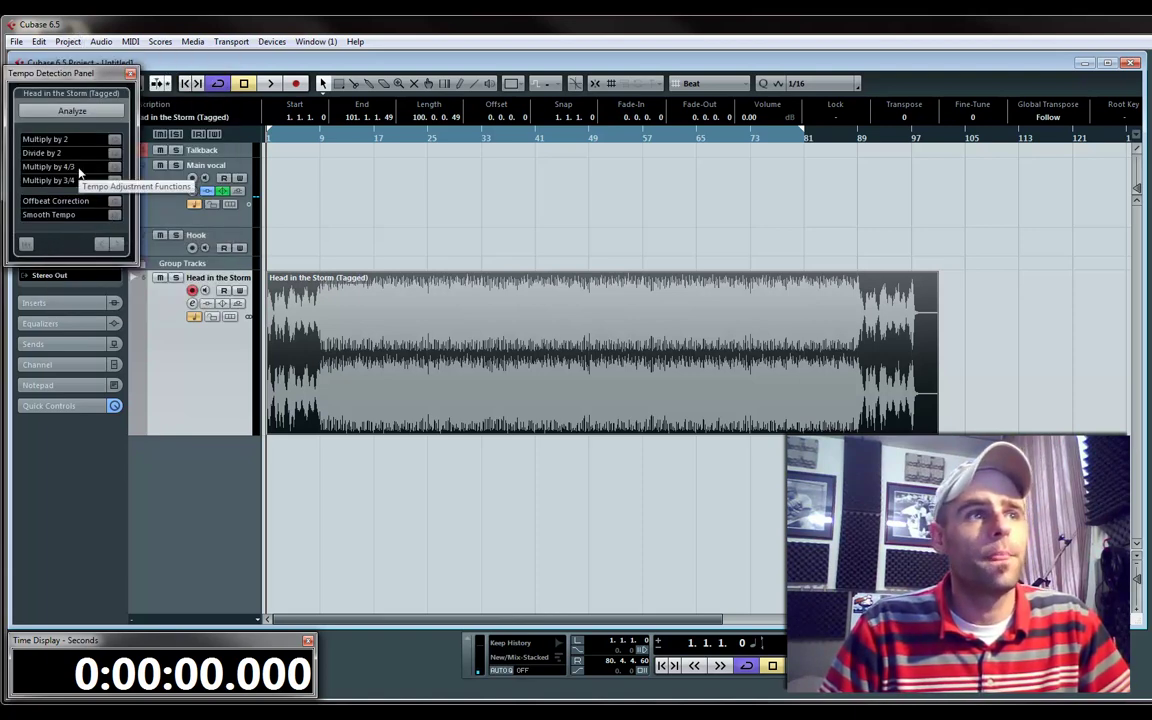
pyautogui.click(82, 111)
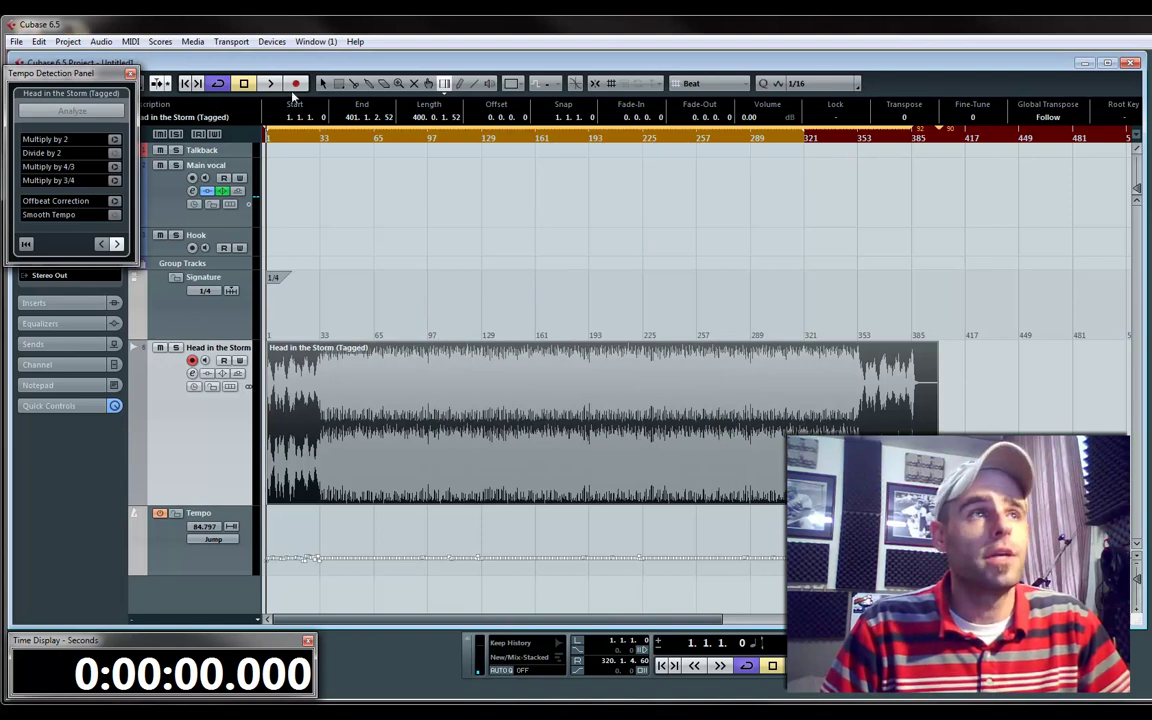
pyautogui.click(323, 84)
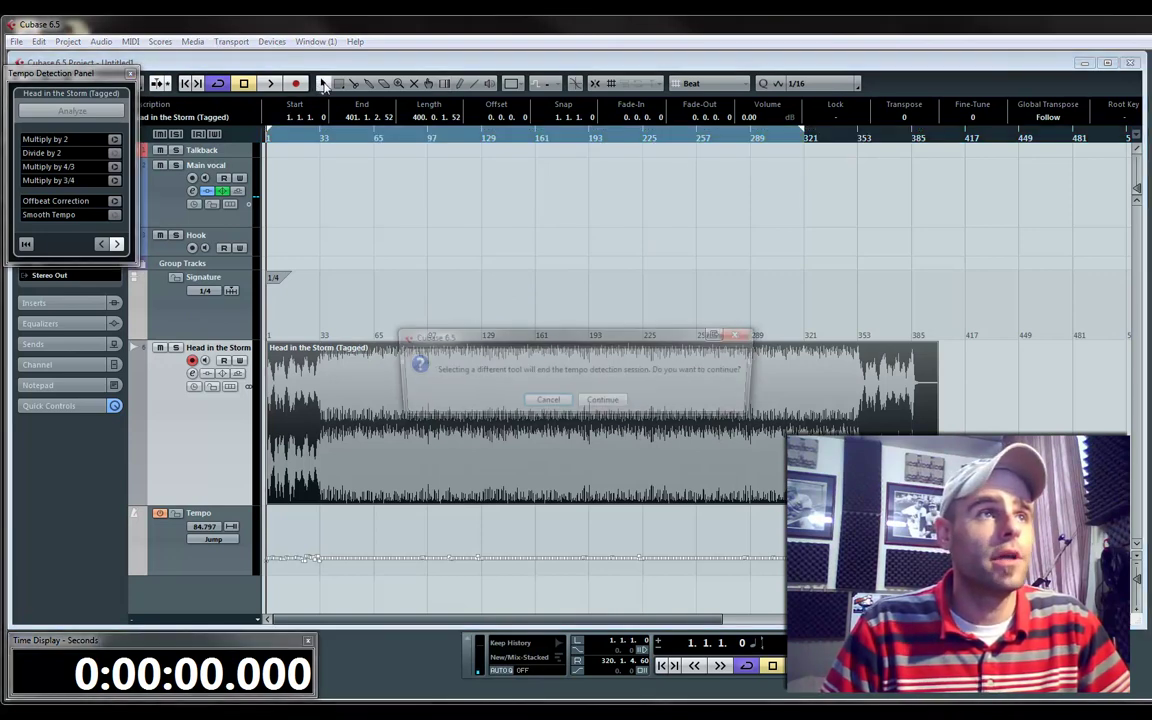
pyautogui.click(604, 403)
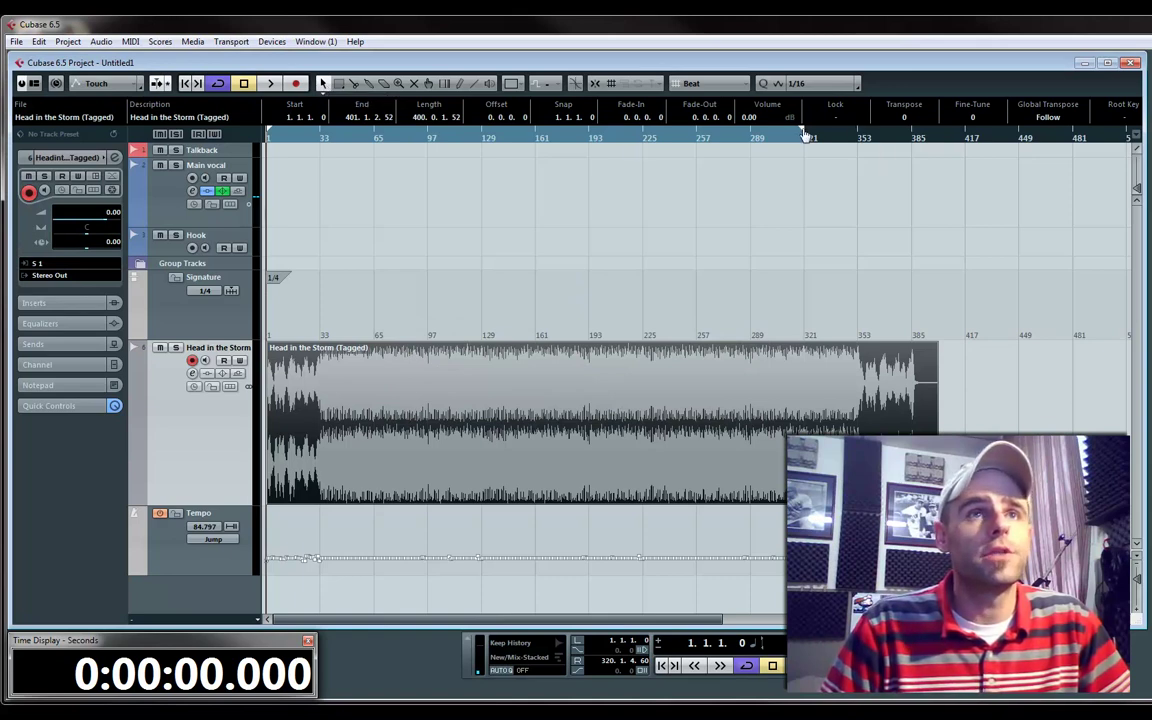
# - Extend the cycle to the beat's end, play it while toggling the track mute, and stop at 0:00:12.902
pyautogui.moveTo(805, 135); pyautogui.dragTo(935, 137)
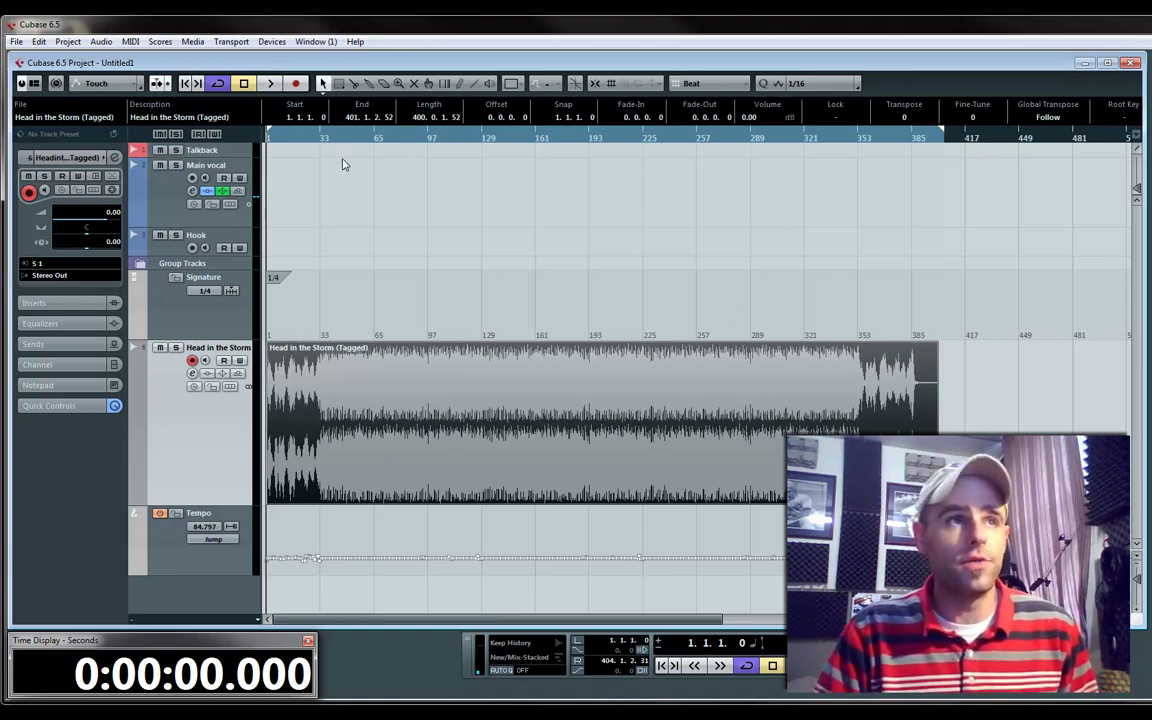
pyautogui.press('space')
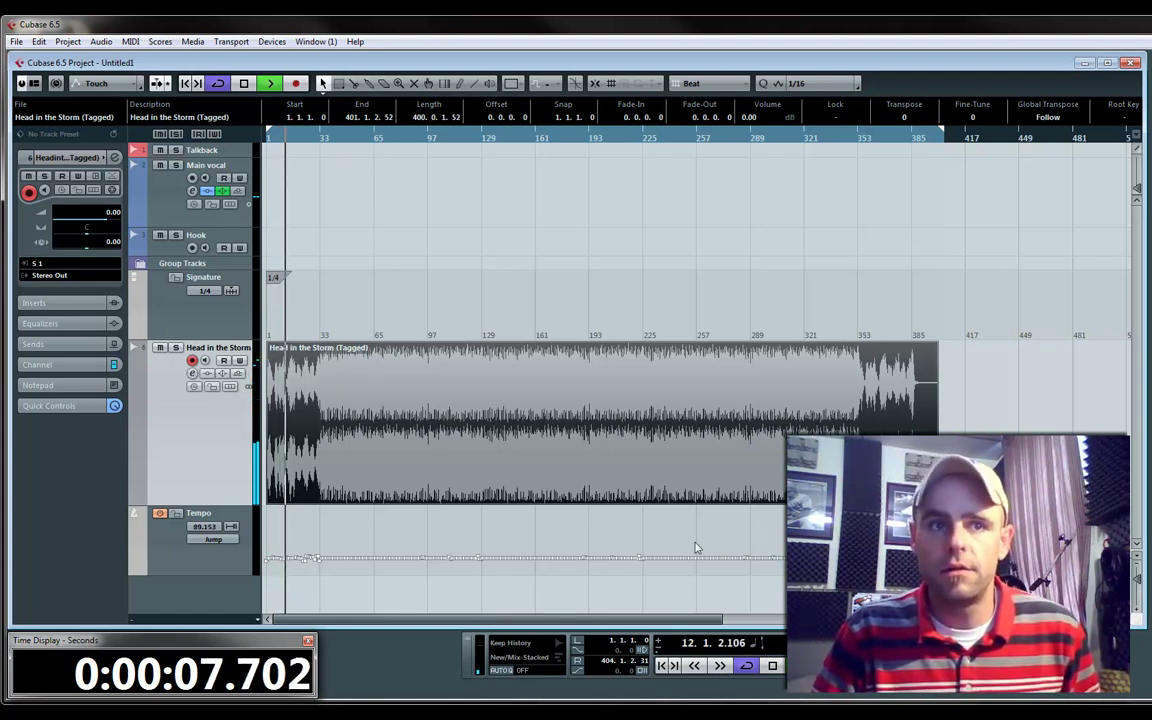
pyautogui.click(160, 348)
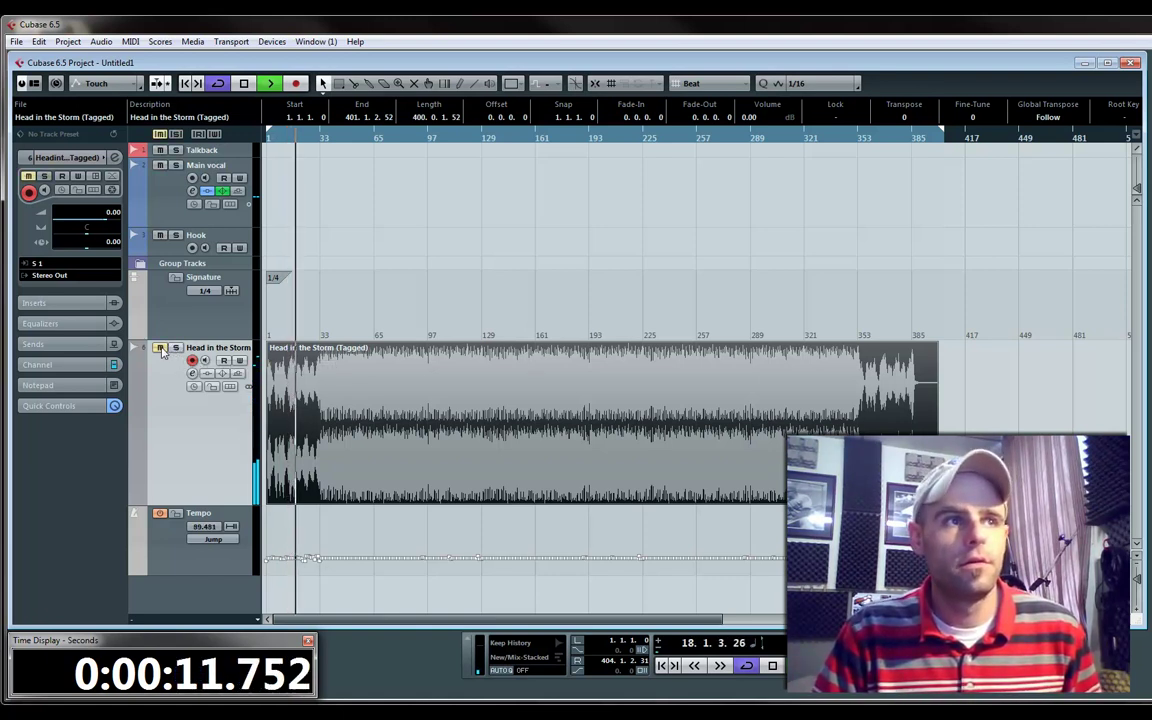
pyautogui.press('space')
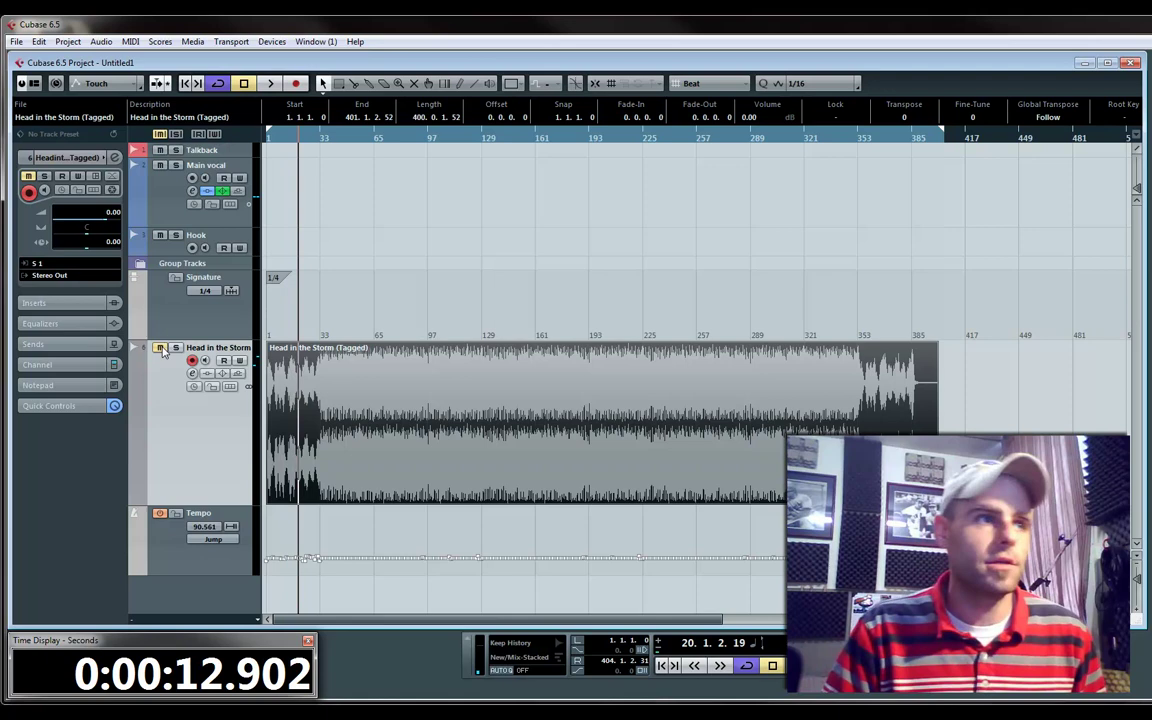
pyautogui.click(160, 348)
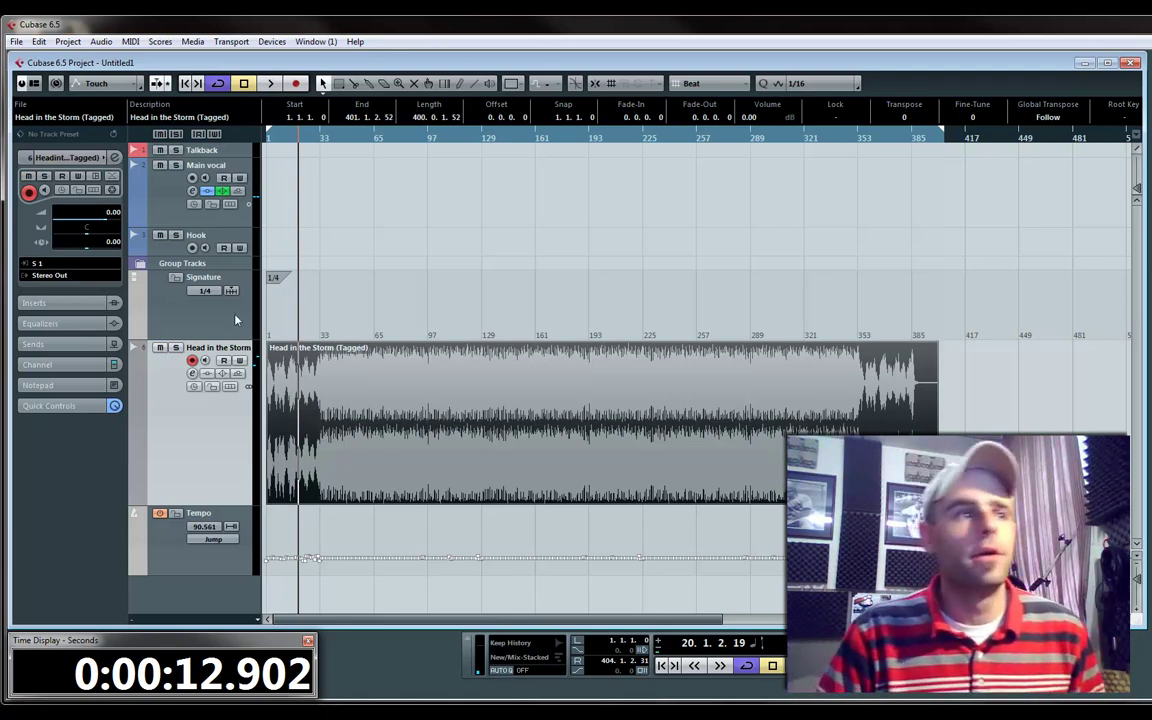
# - Record a short vocal take on the Main vocal track
pyautogui.click(172, 181)
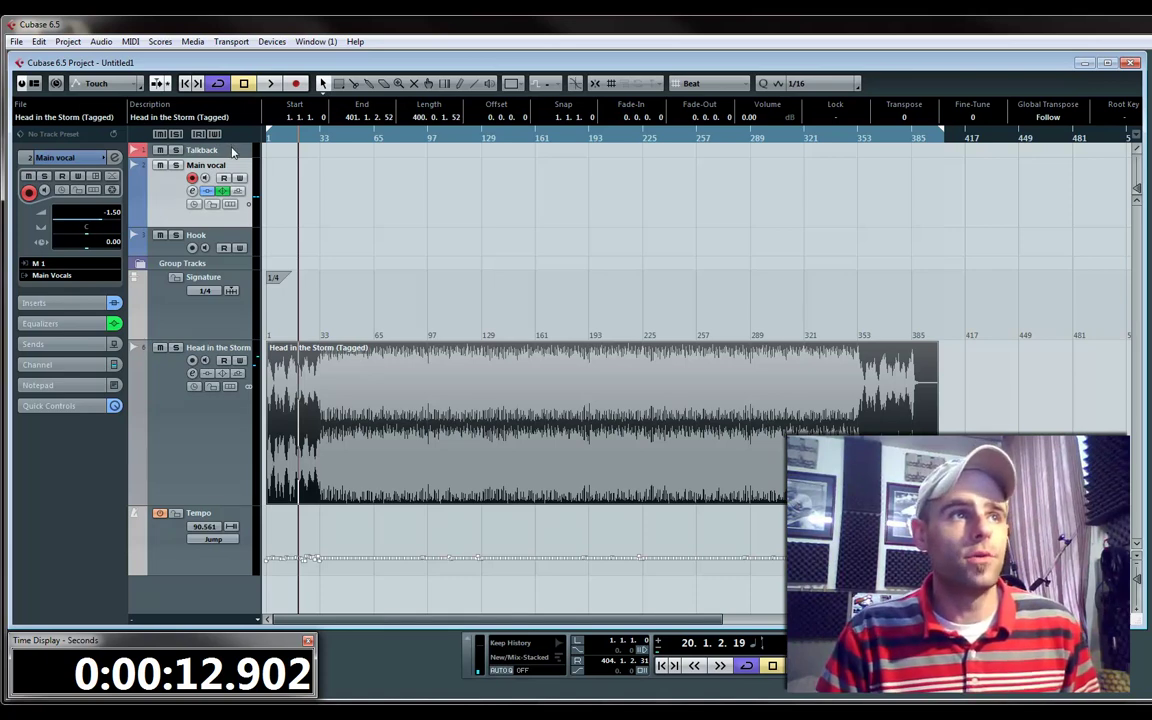
pyautogui.click(295, 83)
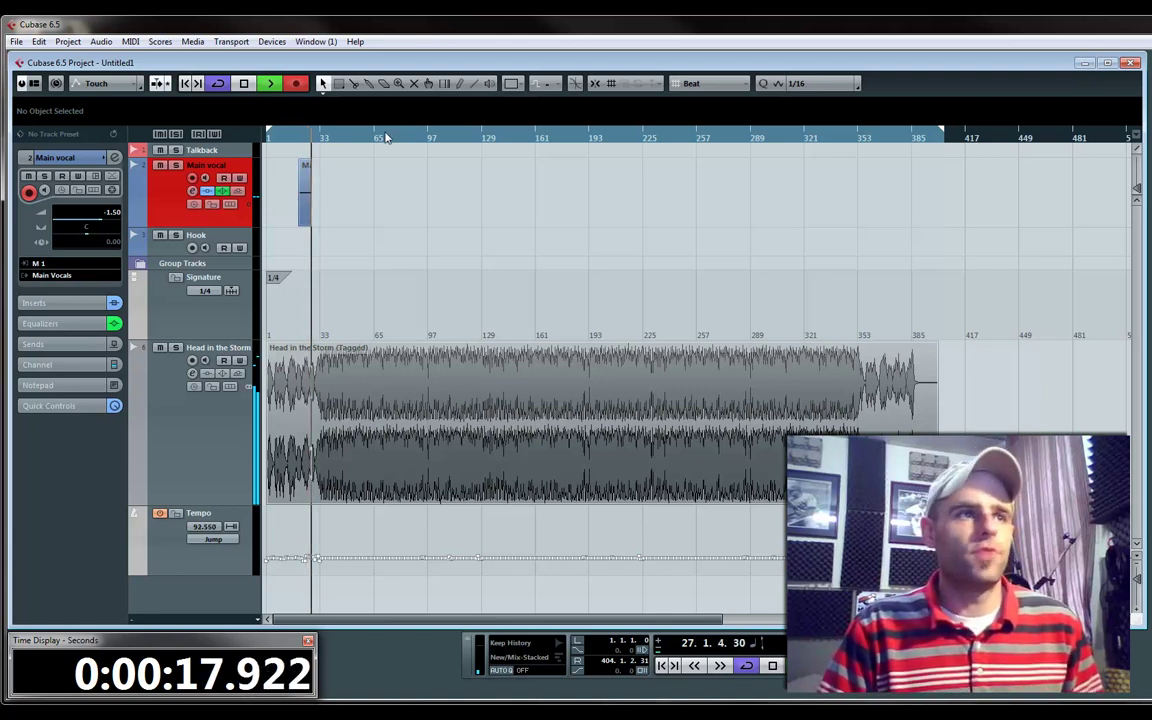
pyautogui.click(245, 85)
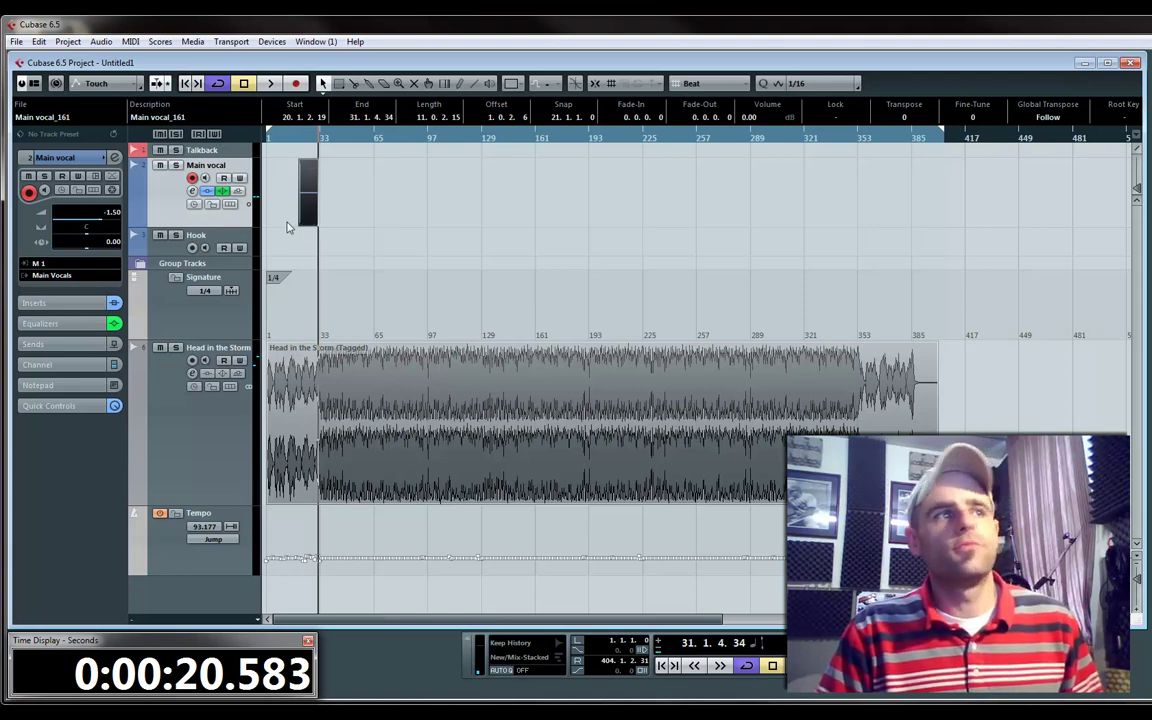
# - Duplicate the Main vocal track to create a 'Copy of Main vocal' track
pyautogui.rightClick(156, 201)
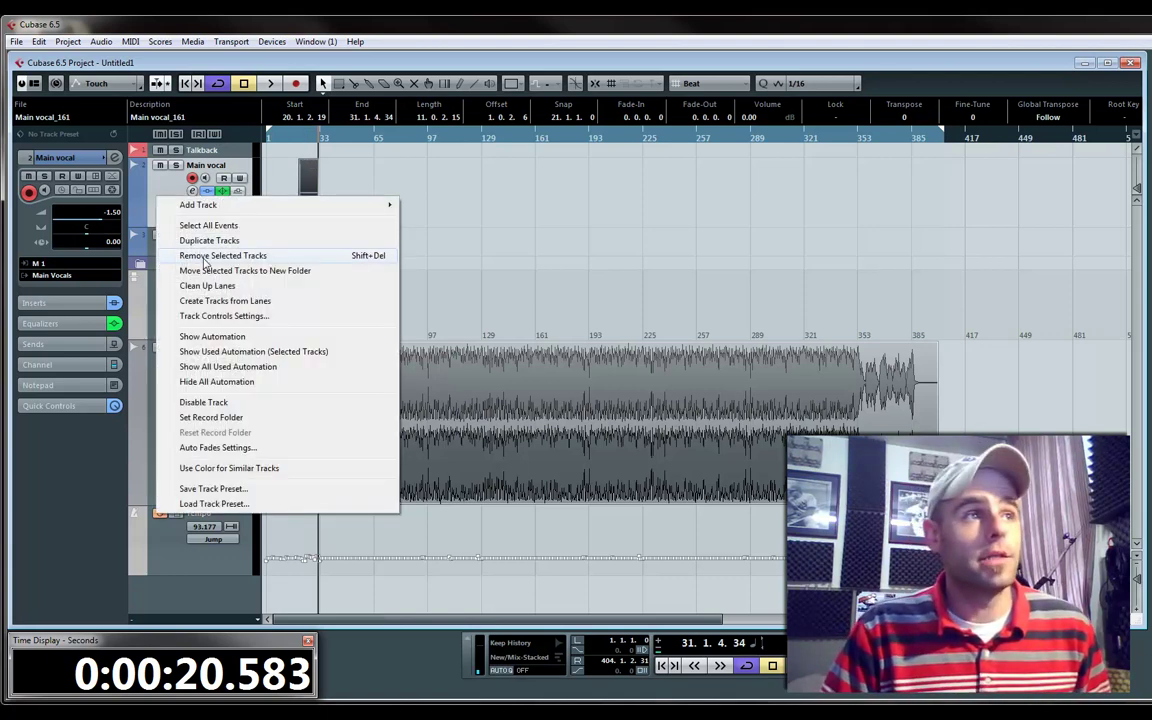
pyautogui.press('Escape')
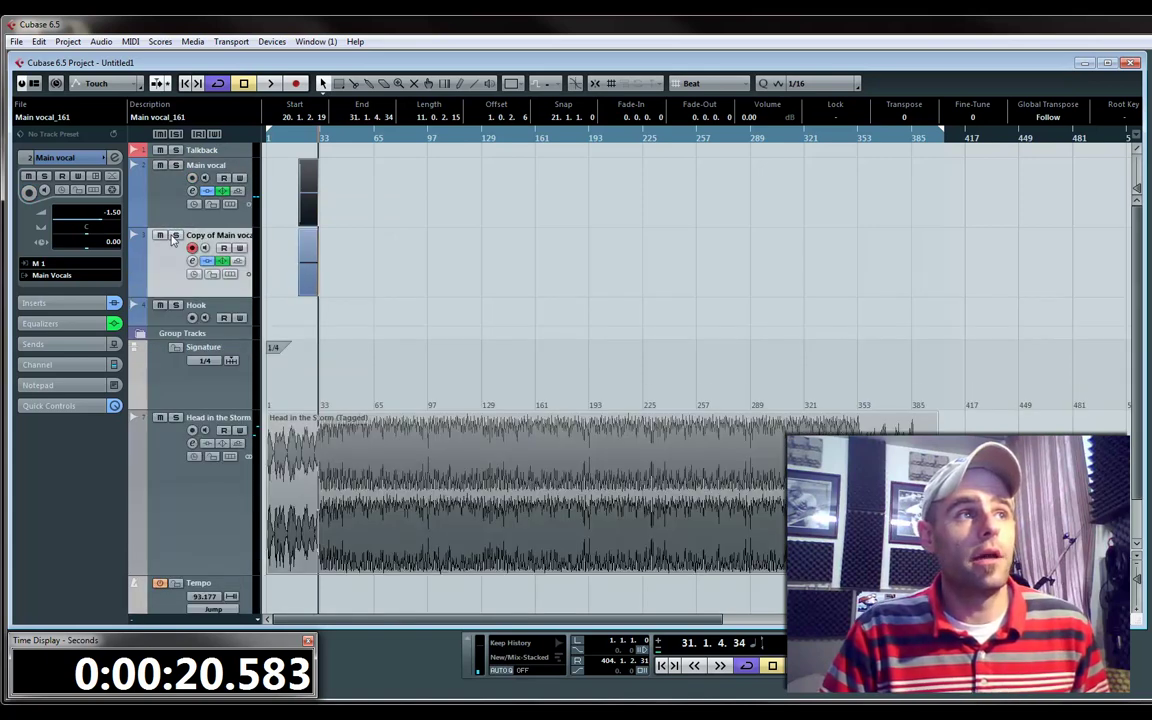
pyautogui.rightClick(167, 267)
pyautogui.click(213, 312)
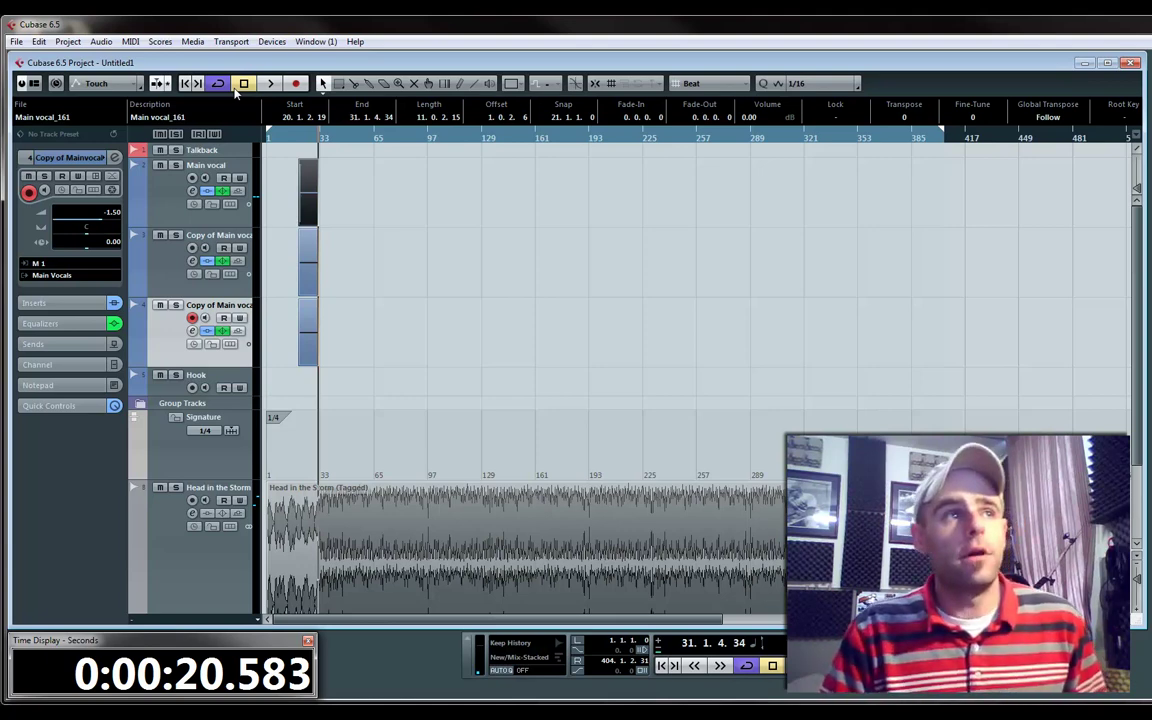
# - Return to project start, open Export Audio Mixdown, and enable Channel Batch Export
pyautogui.click(189, 84)
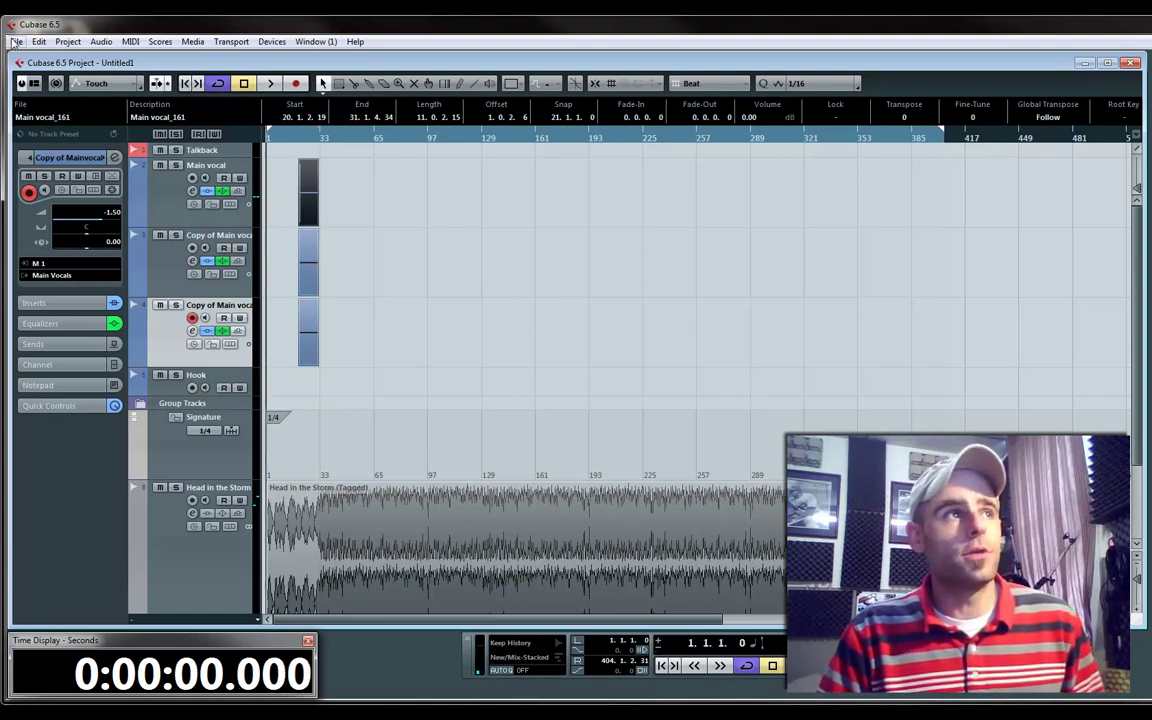
pyautogui.click(16, 42)
pyautogui.moveTo(93, 285)
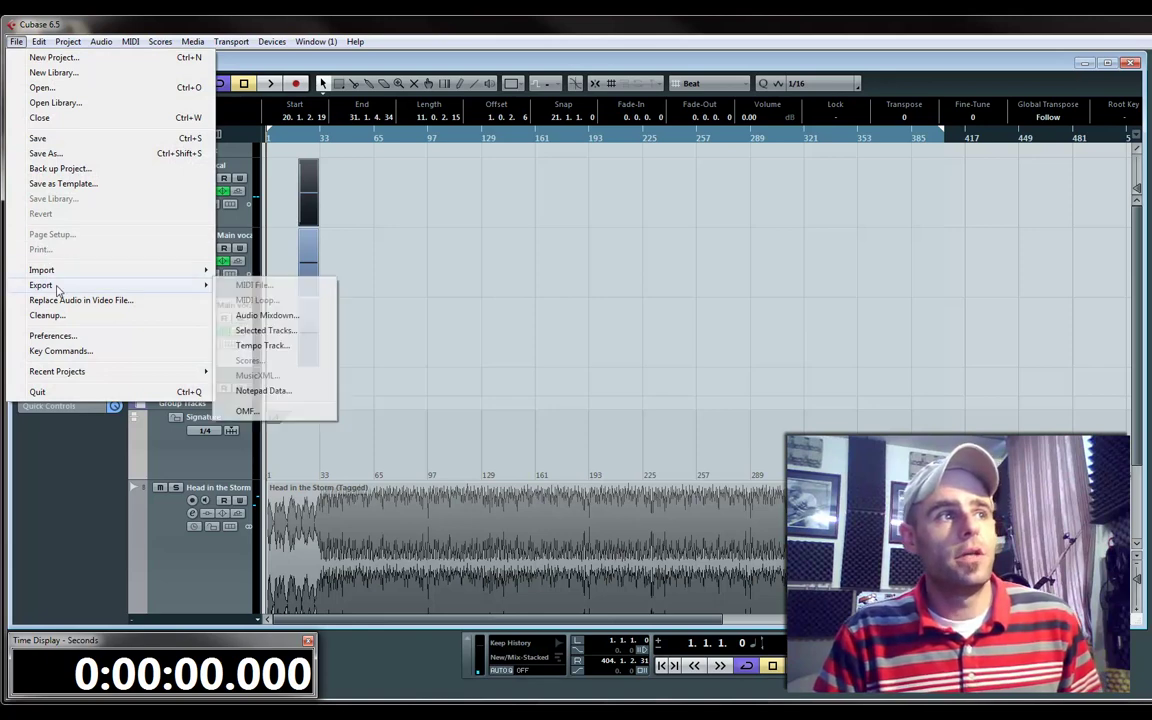
pyautogui.click(264, 315)
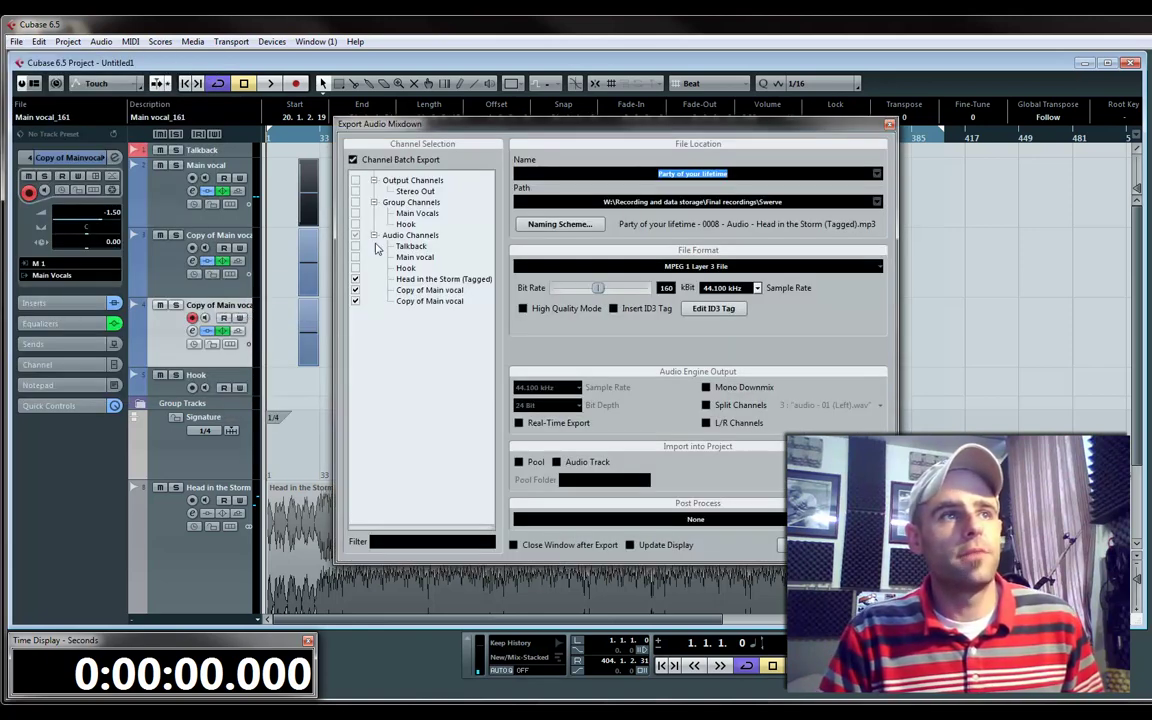
pyautogui.click(353, 160)
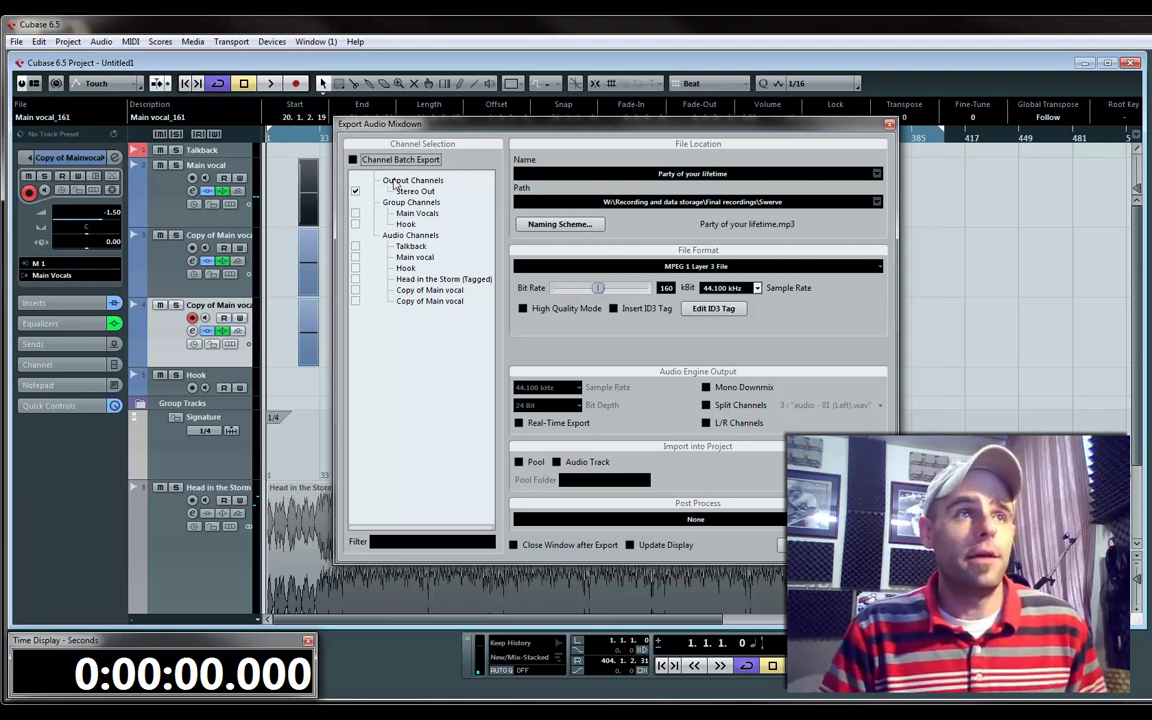
pyautogui.click(355, 191)
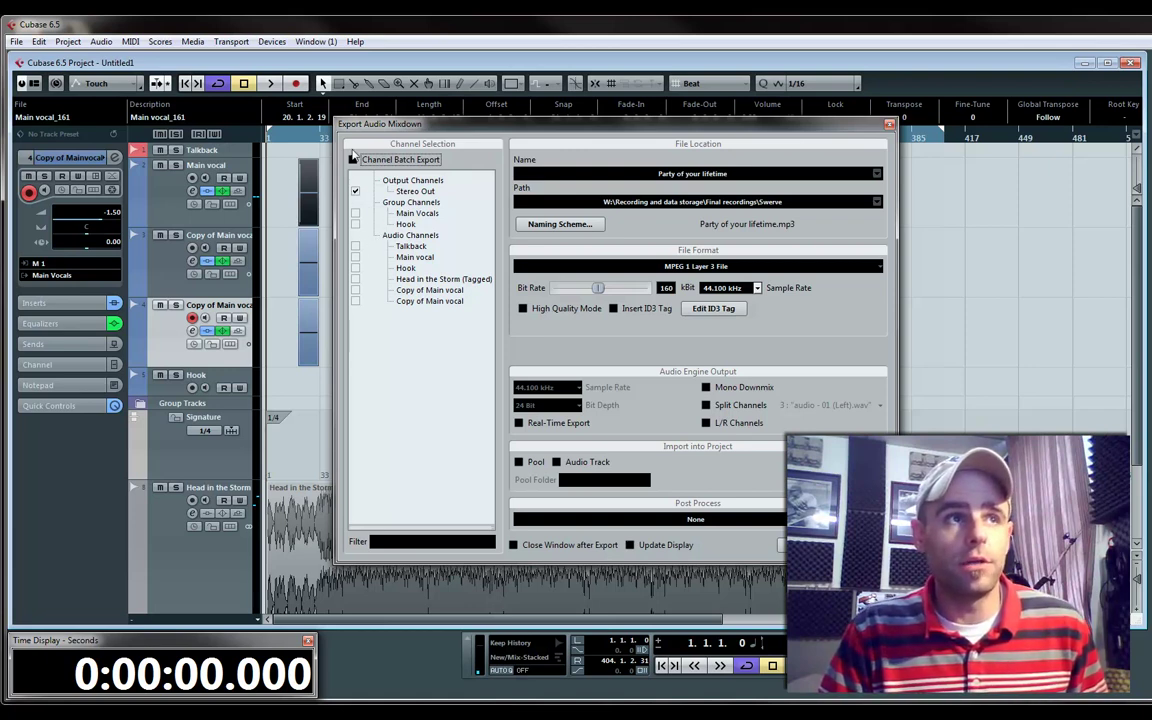
pyautogui.click(353, 161)
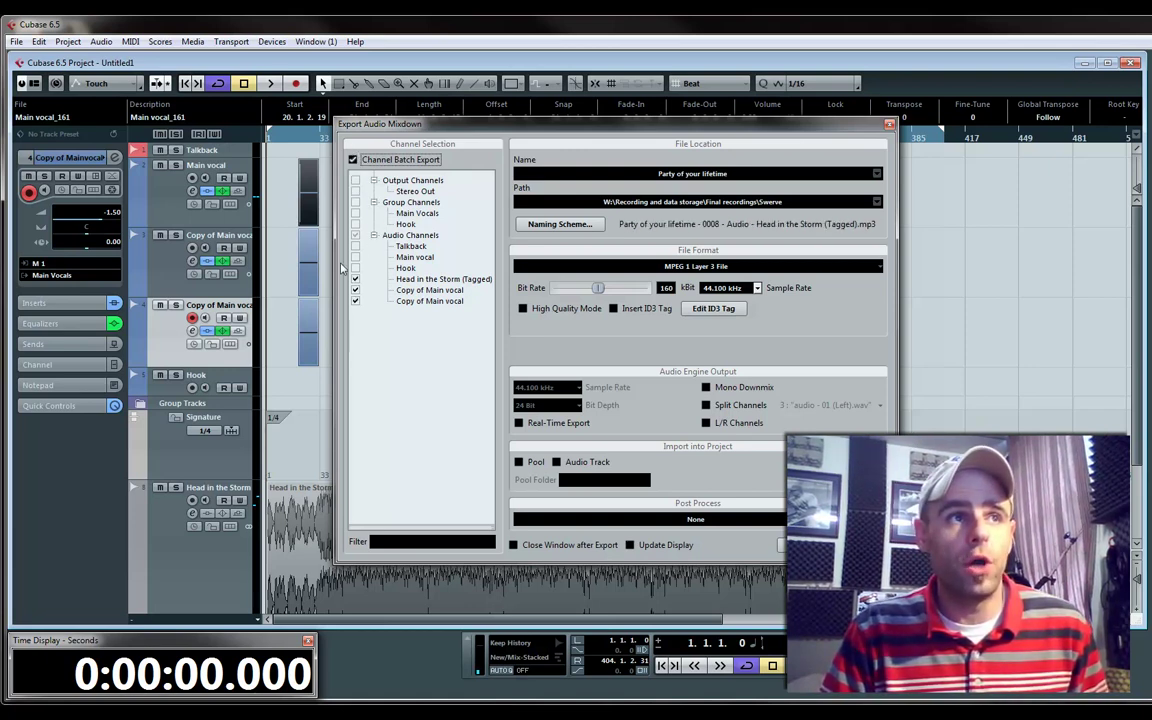
# - Exclude the Head in the Storm beat and include Main vocal plus both Copy of Main vocal channels
pyautogui.click(355, 279)
pyautogui.click(355, 290)
pyautogui.click(355, 301)
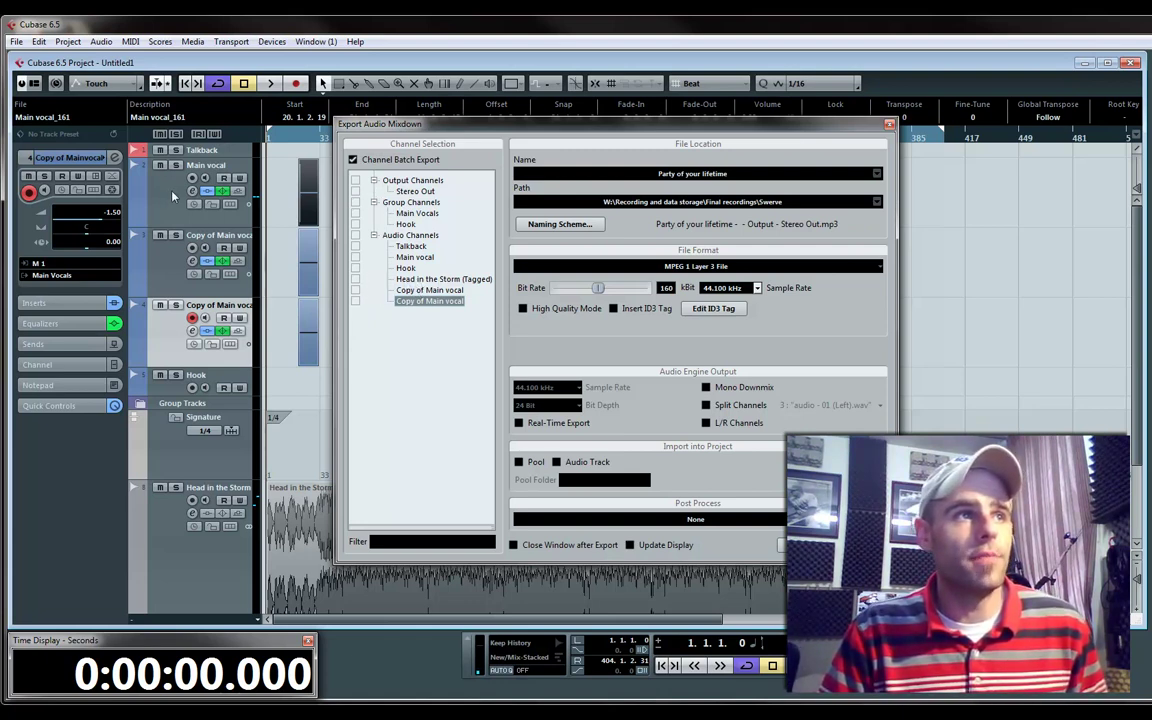
pyautogui.click(355, 258)
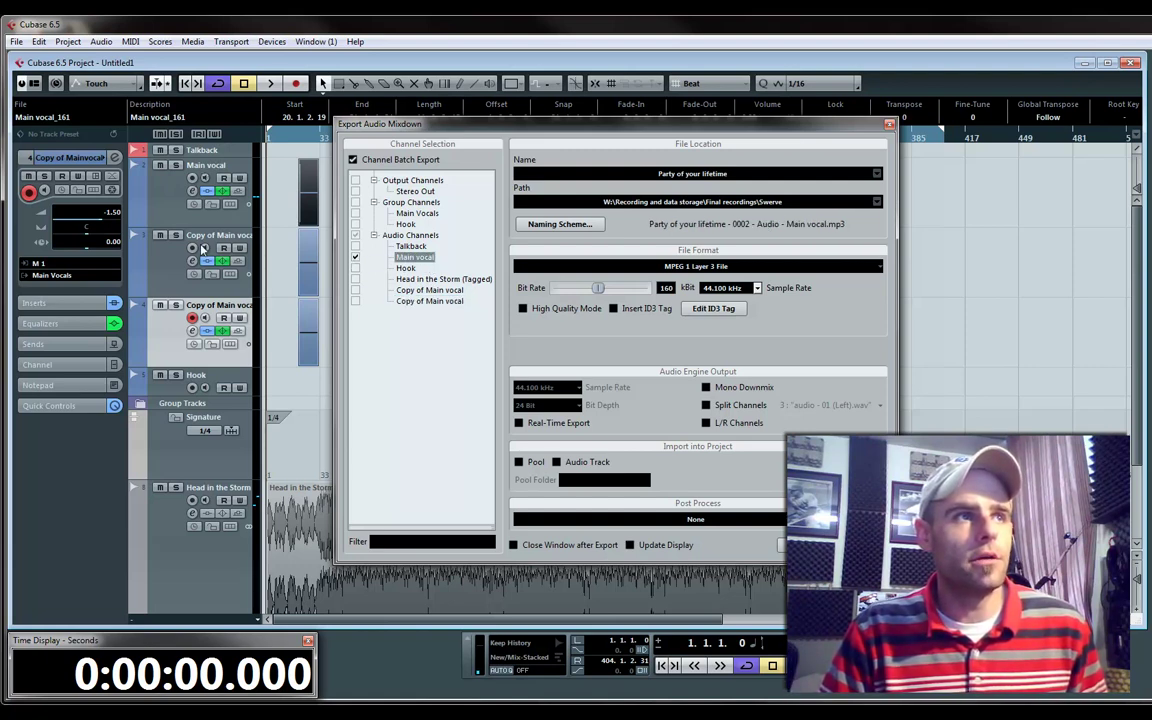
pyautogui.click(355, 290)
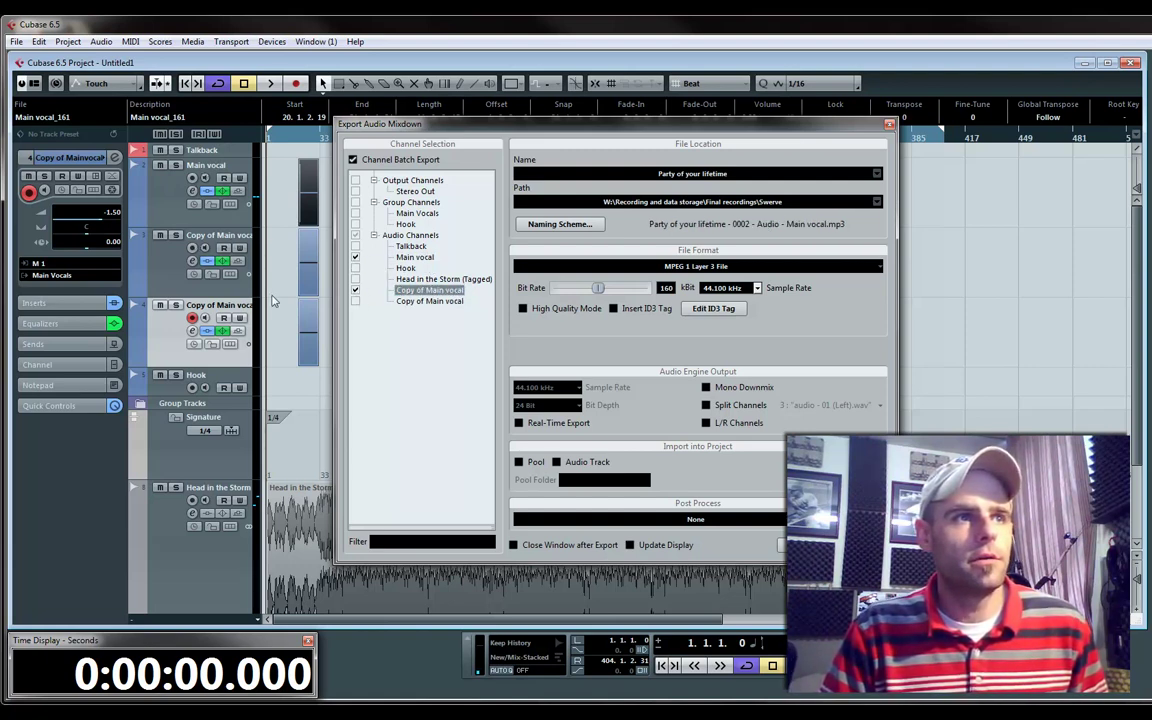
pyautogui.click(355, 301)
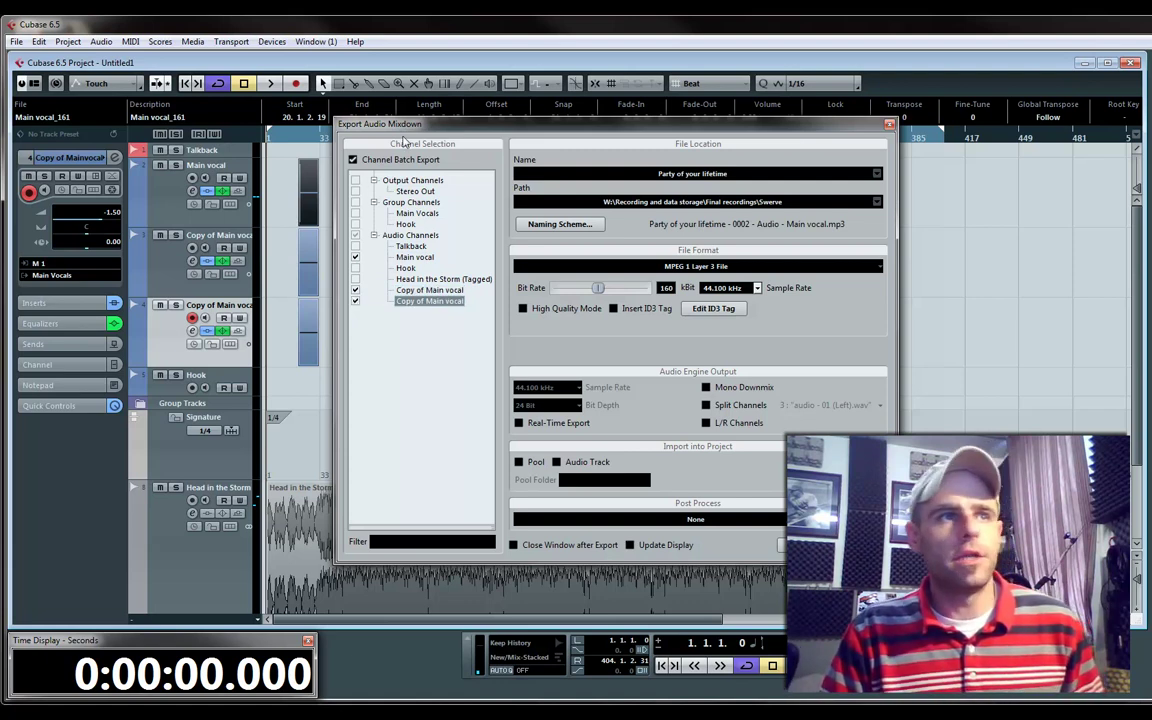
pyautogui.moveTo(372, 123); pyautogui.dragTo(553, 145)
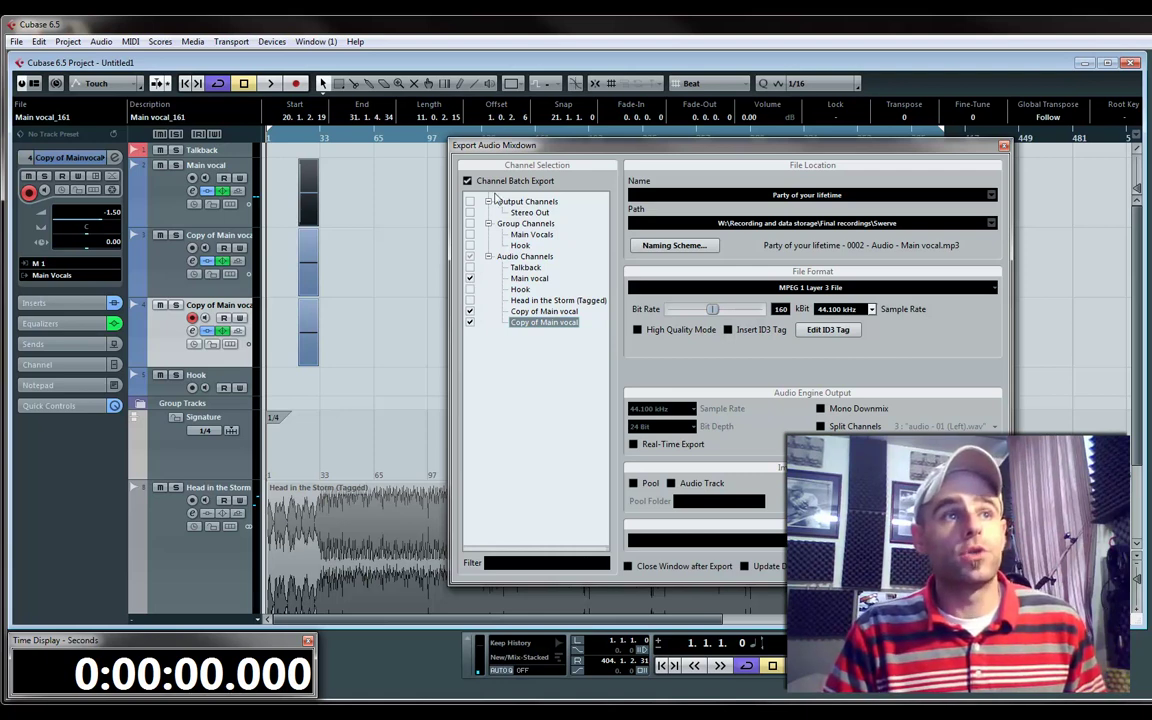
pyautogui.click(745, 288)
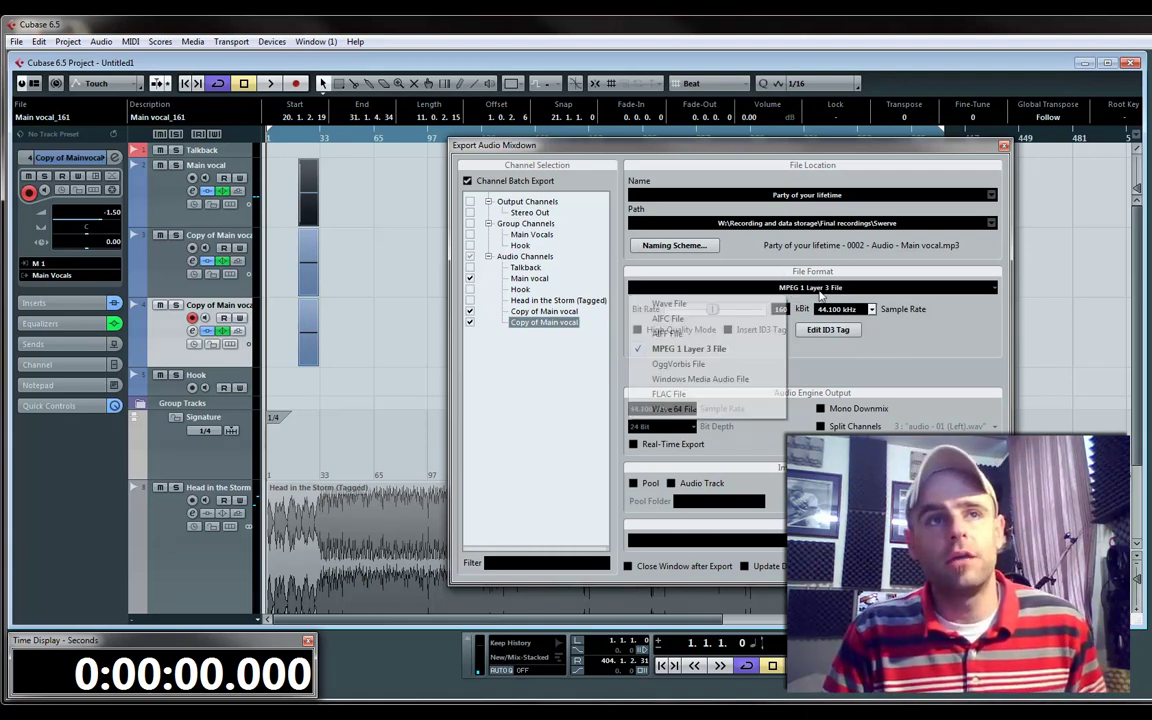
pyautogui.click(686, 305)
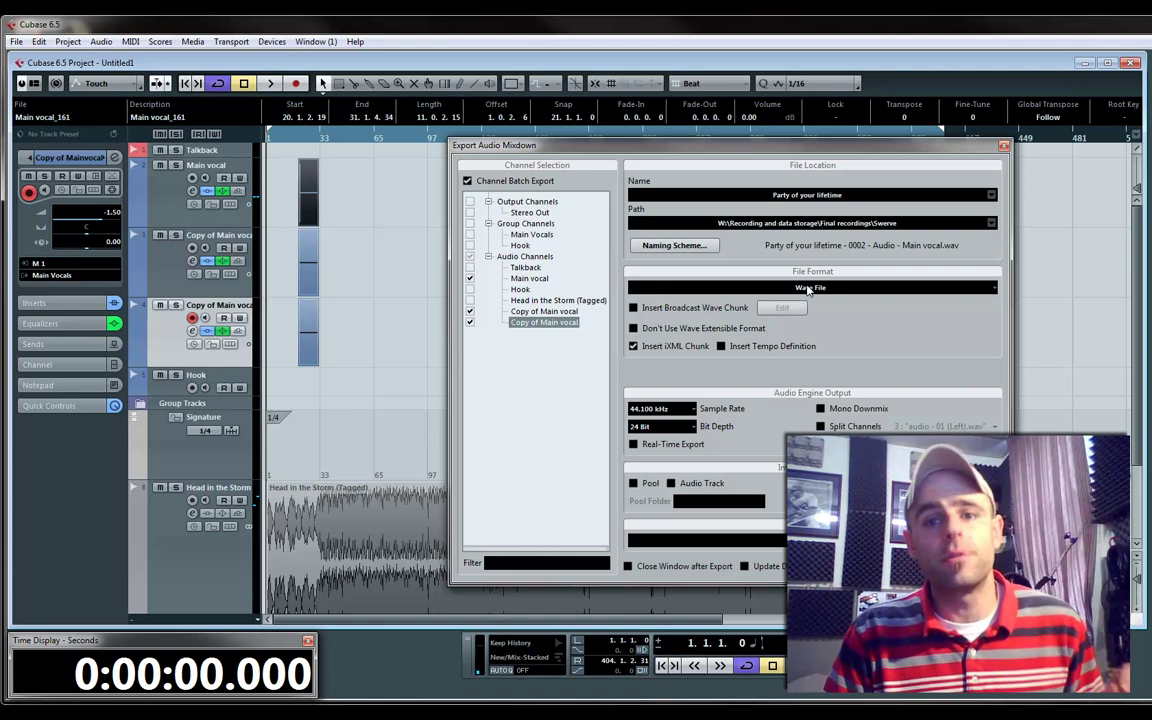
pyautogui.click(728, 288)
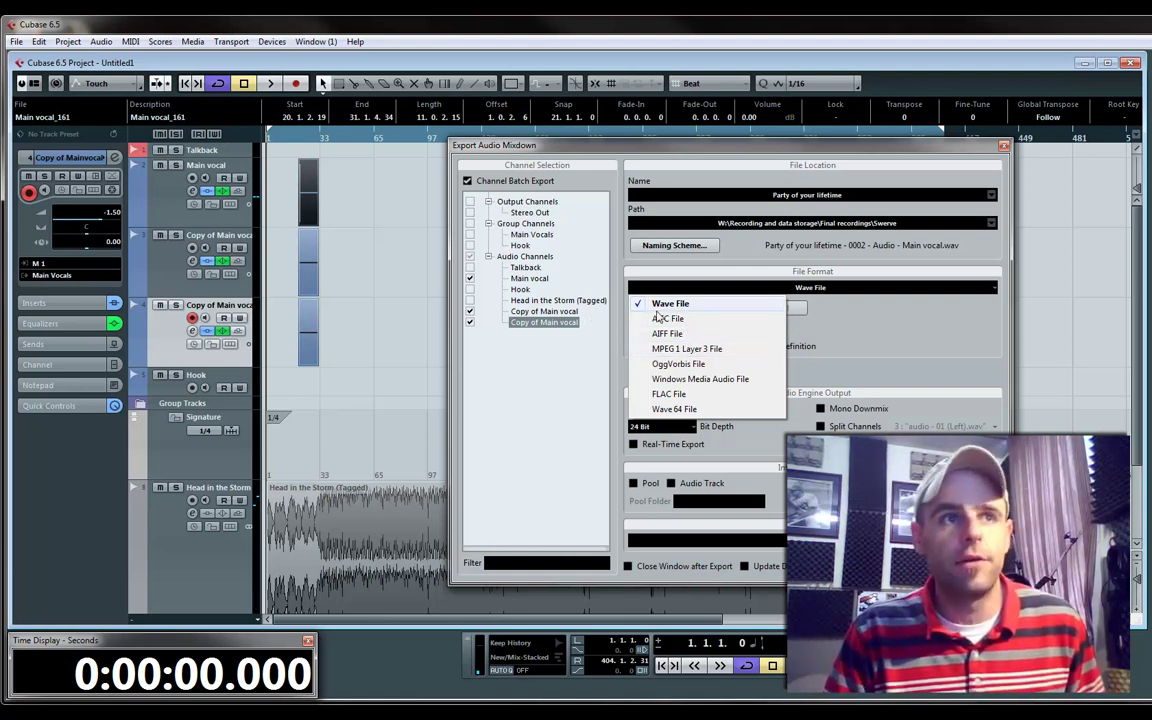
pyautogui.click(822, 290)
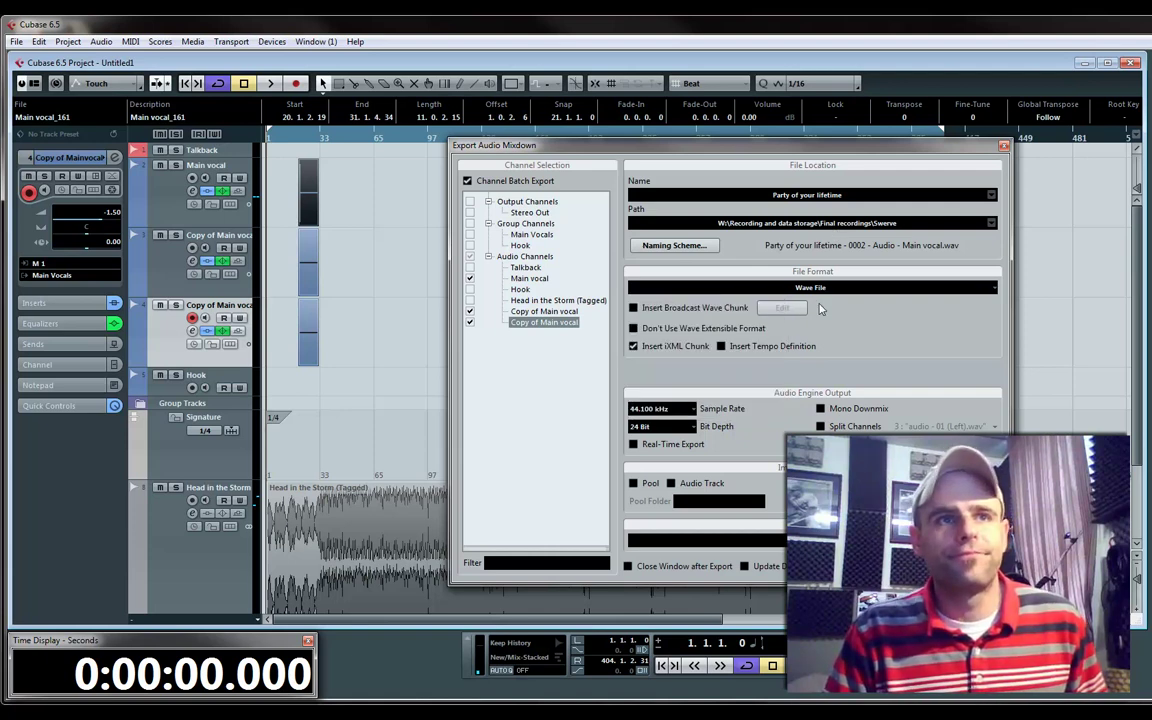
pyautogui.click(750, 288)
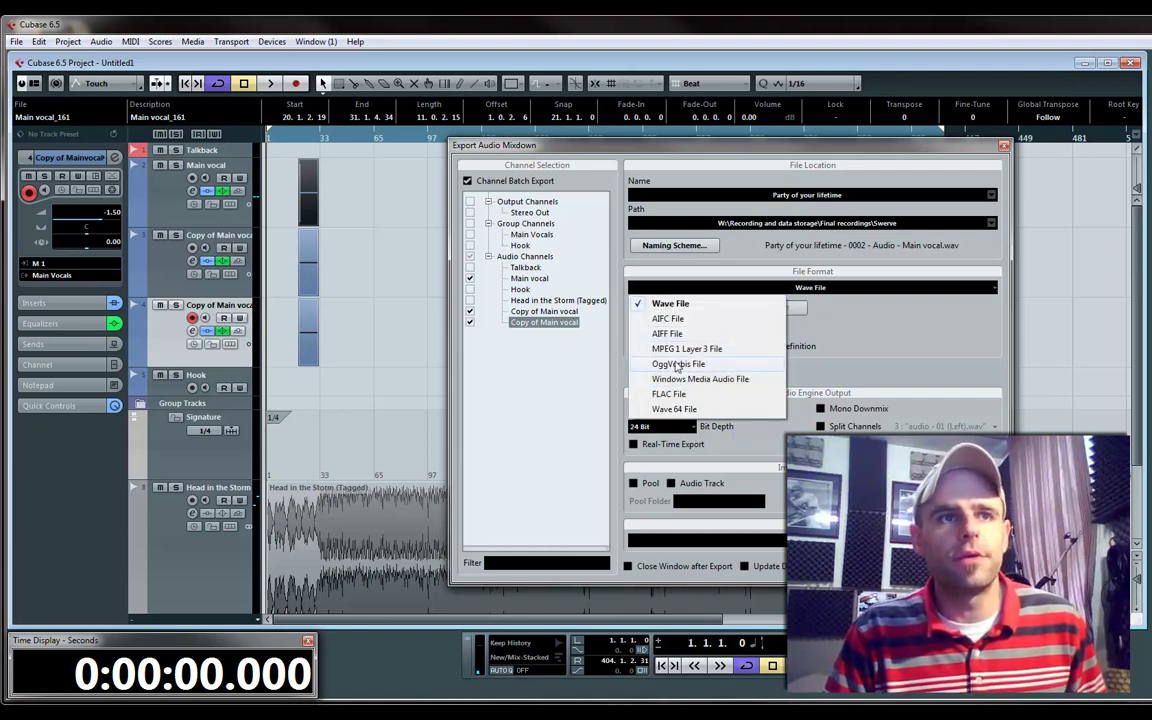
pyautogui.click(688, 348)
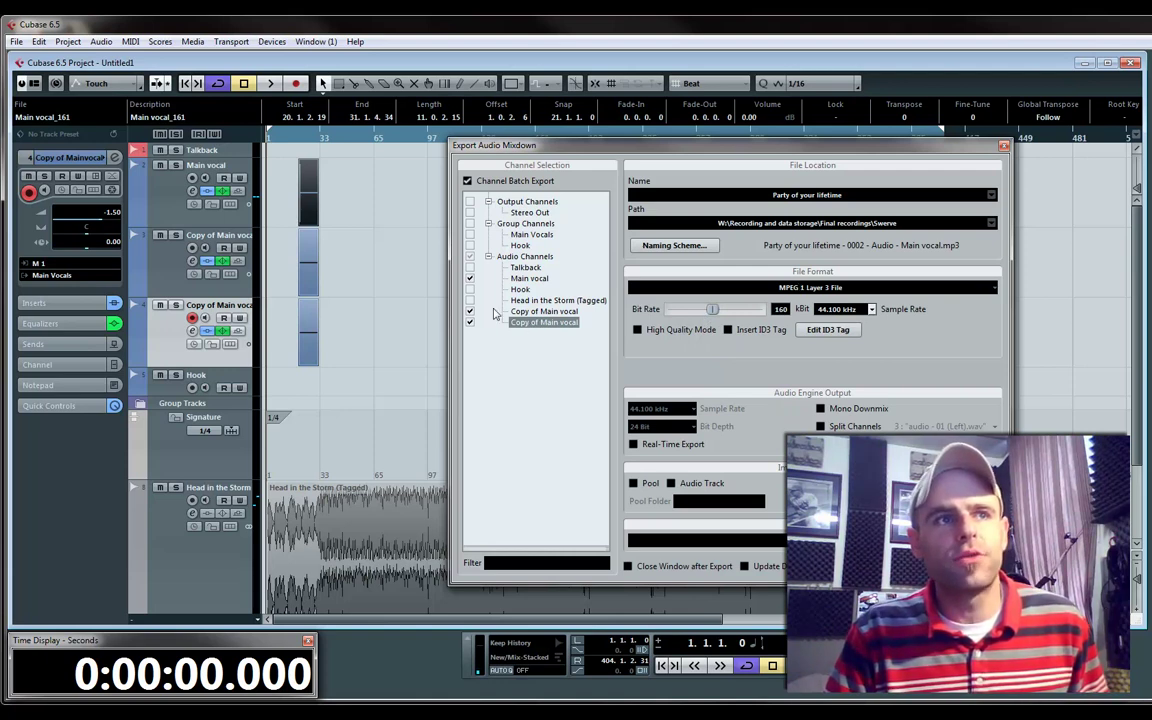
pyautogui.click(810, 198)
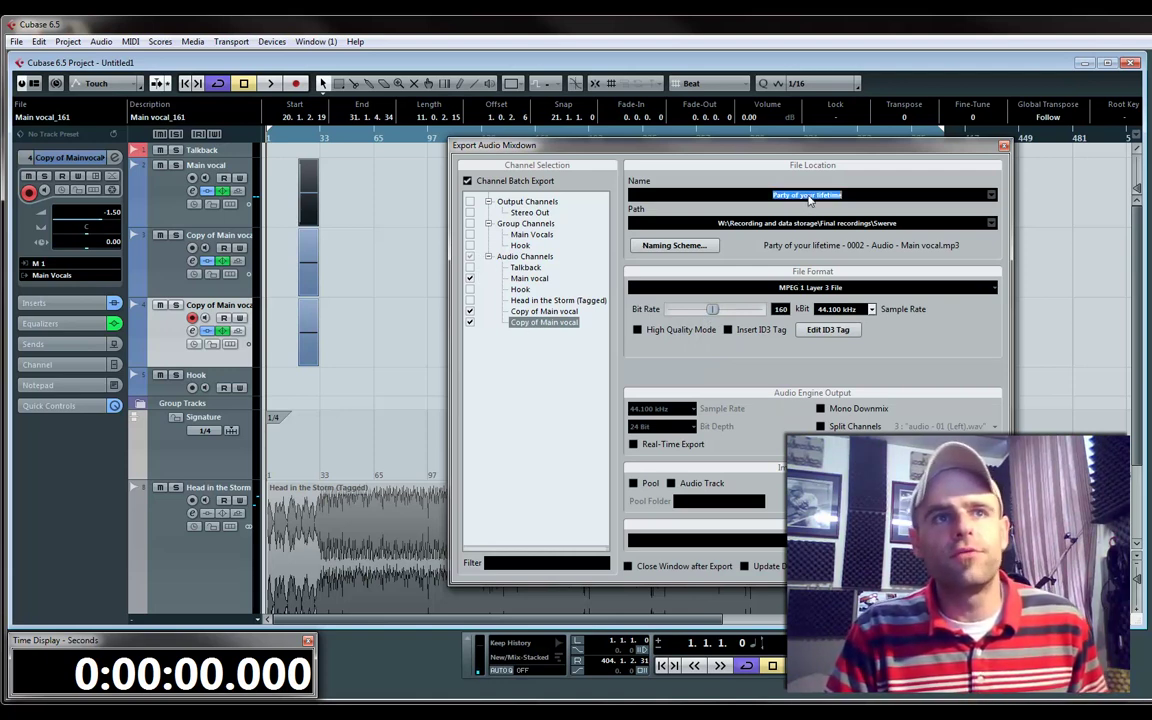
pyautogui.hotkey('alt', 'Tab')
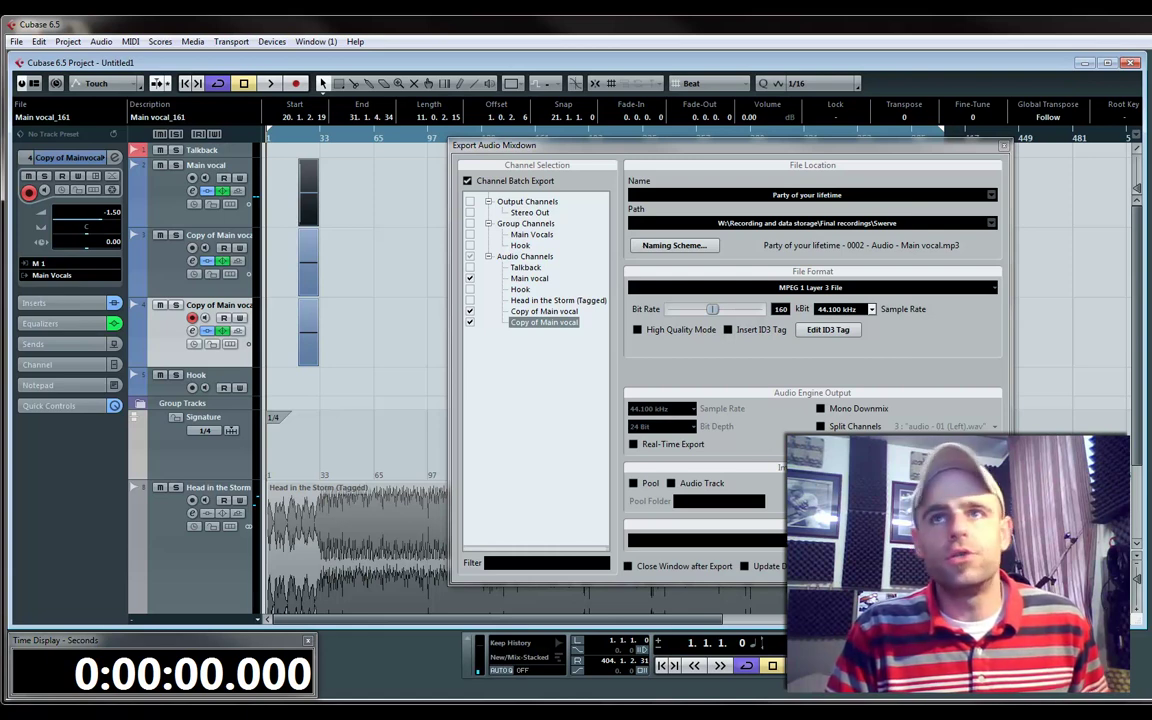
pyautogui.hotkey('alt', 'Tab')
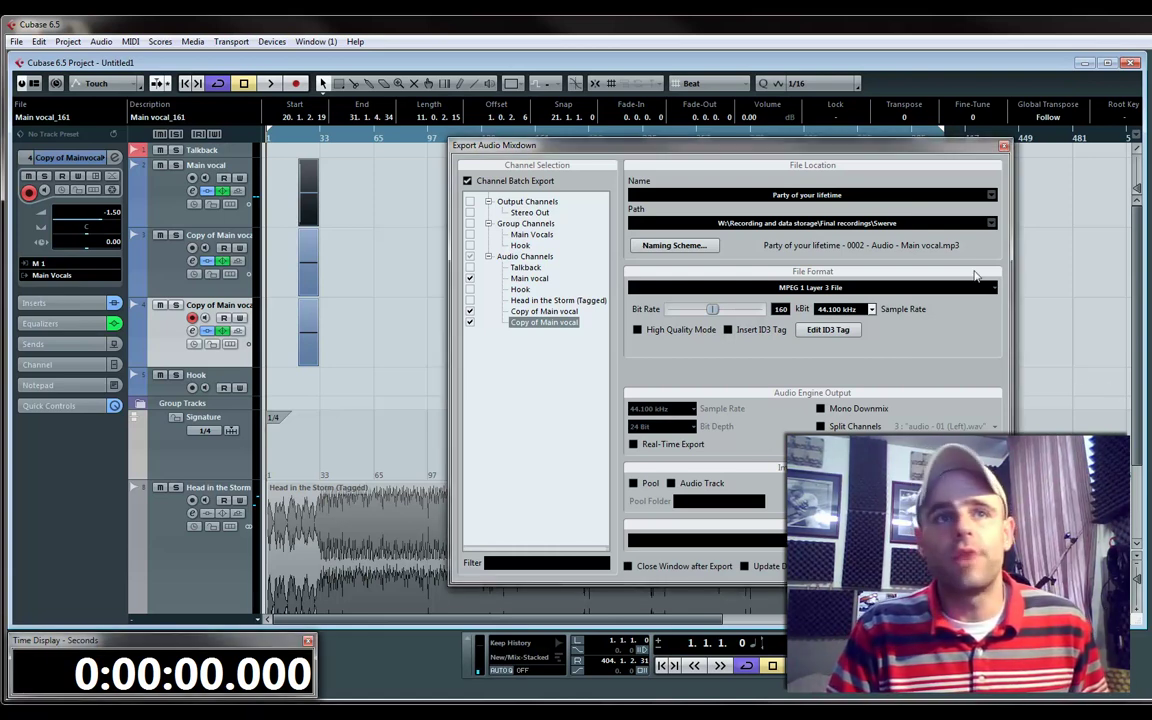